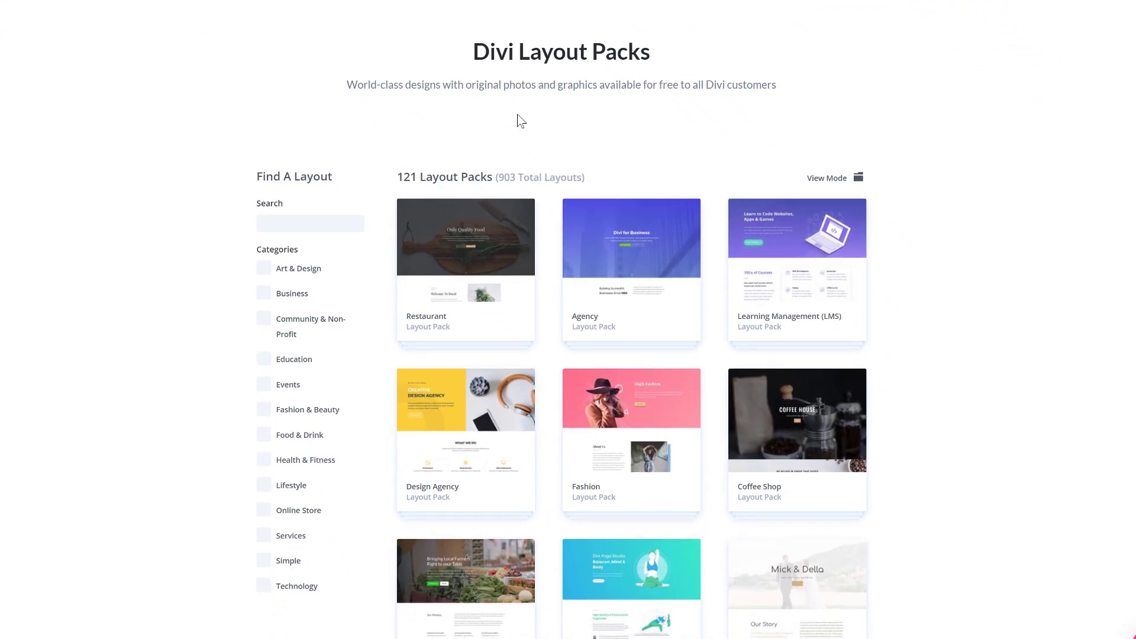
Browse the Divi layout packs and open the Green Energy pack
{"action": "scroll", "coordinate": [614, 123], "scroll_direction": "down", "scroll_amount": 3}
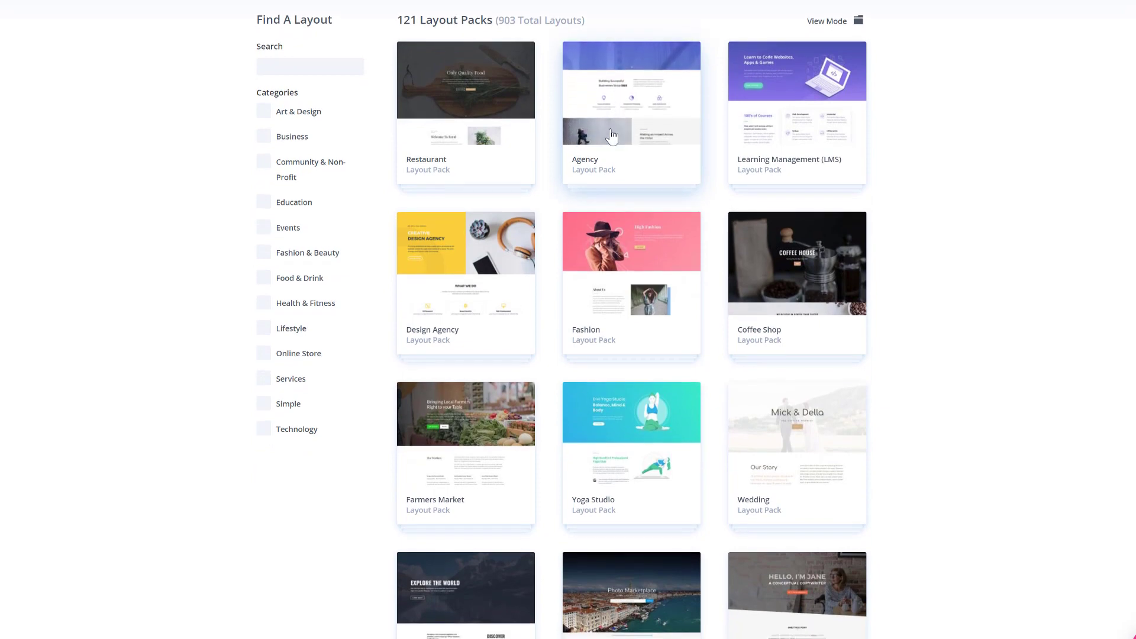
{"action": "scroll", "coordinate": [629, 227], "scroll_direction": "down", "scroll_amount": 20}
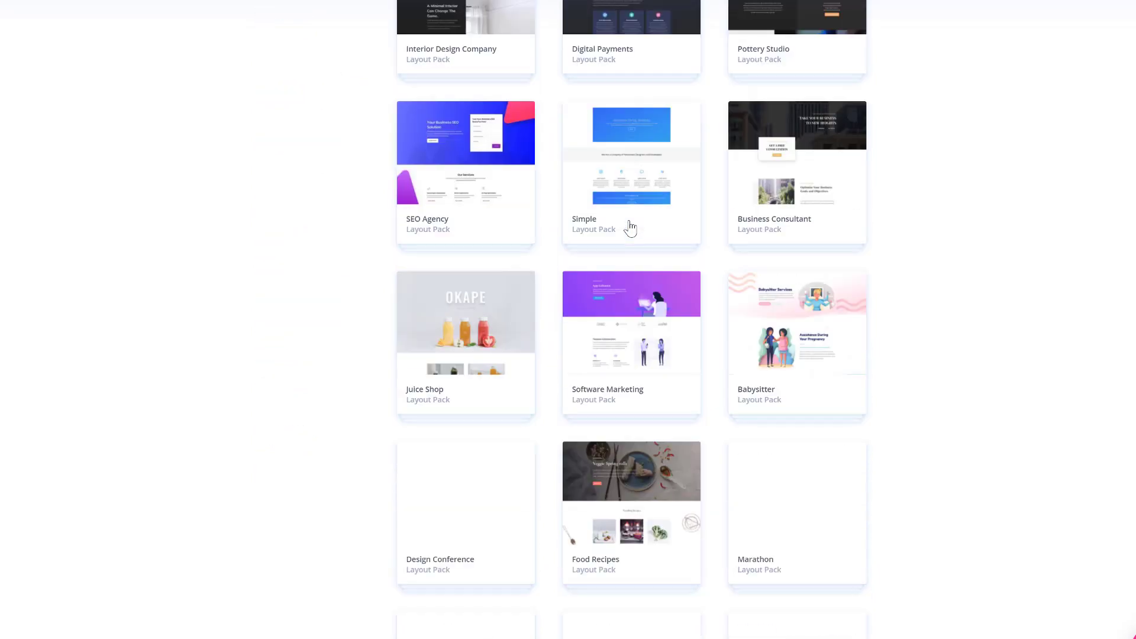
{"action": "scroll", "coordinate": [629, 227], "scroll_direction": "down", "scroll_amount": 10}
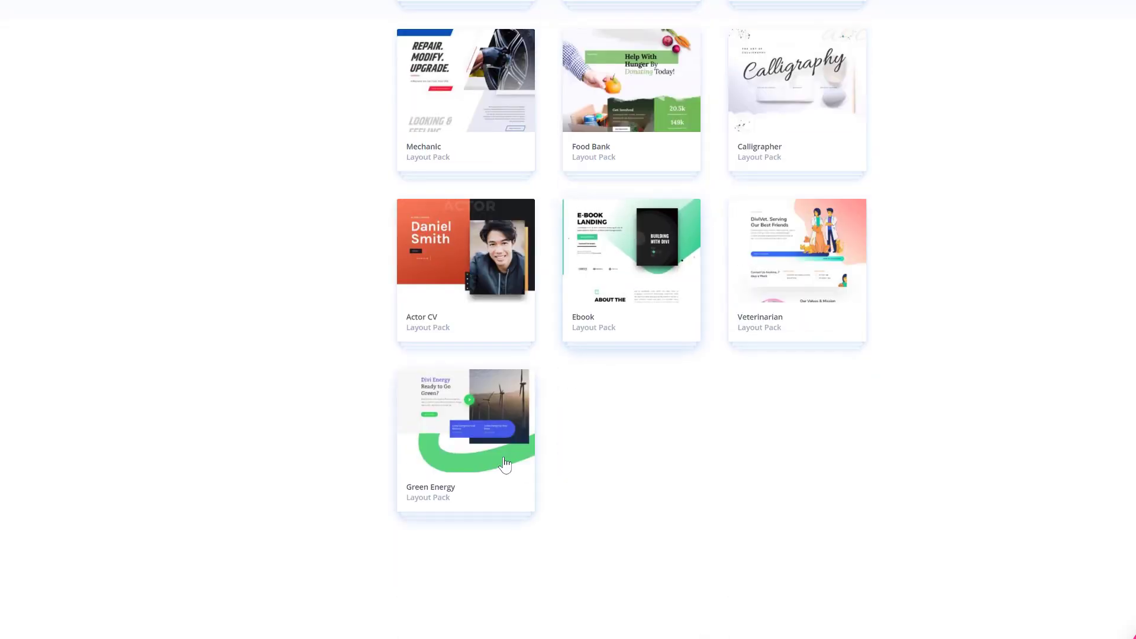
{"action": "left_click", "coordinate": [484, 430]}
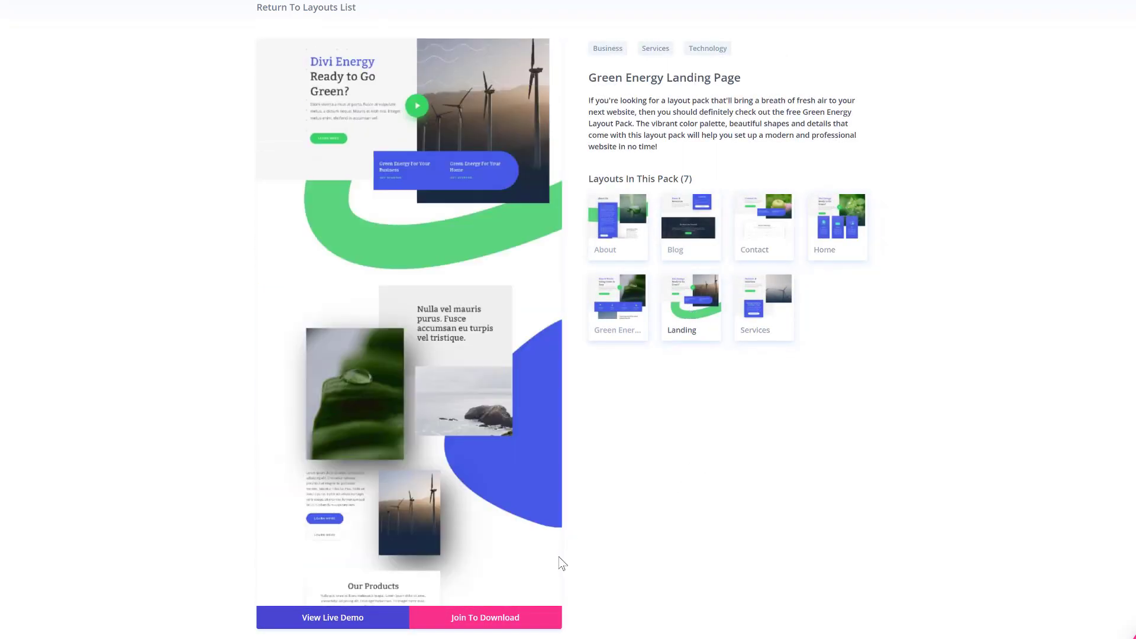
Open the live demo of the Green Energy landing page and look through its sections
{"action": "left_click", "coordinate": [382, 622]}
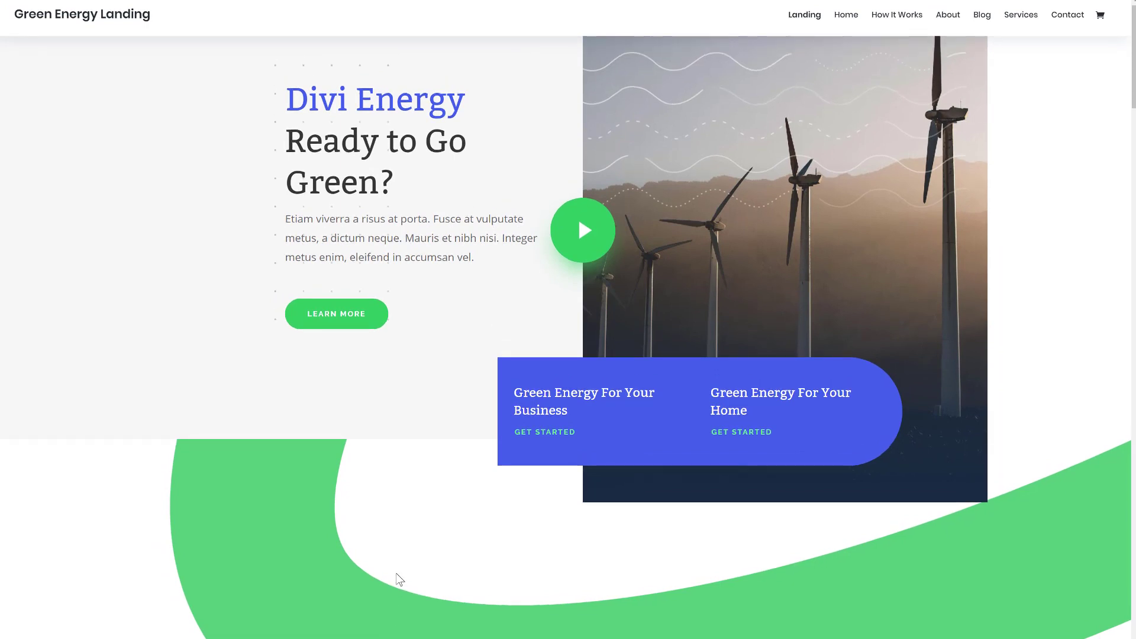
{"action": "scroll", "coordinate": [419, 470], "scroll_direction": "down", "scroll_amount": 12}
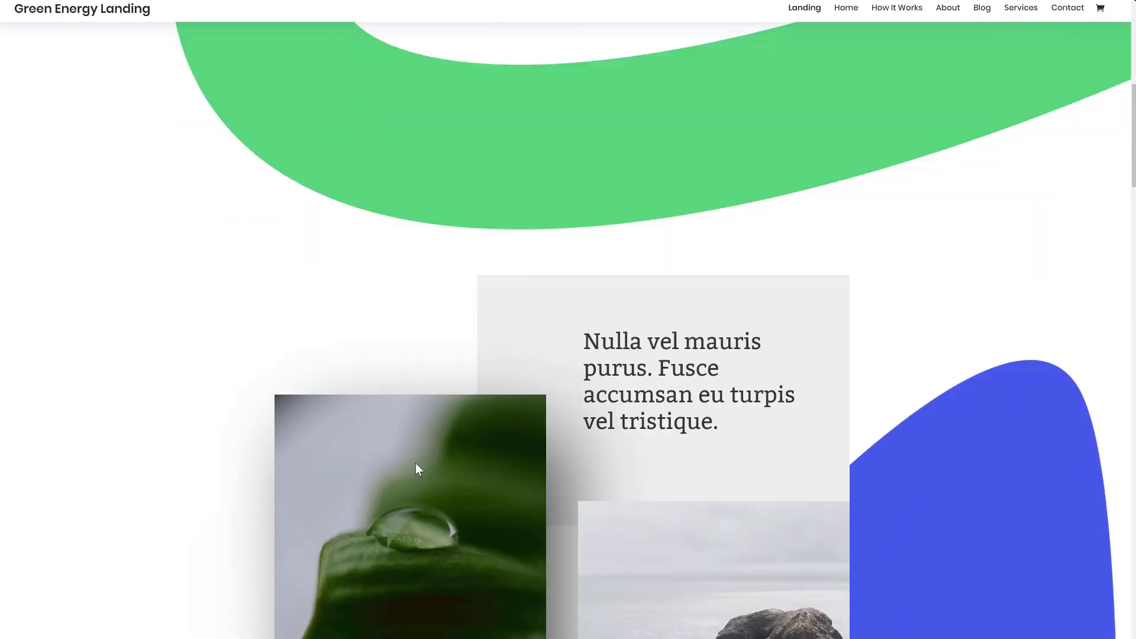
{"action": "scroll", "coordinate": [416, 464], "scroll_direction": "down", "scroll_amount": 18}
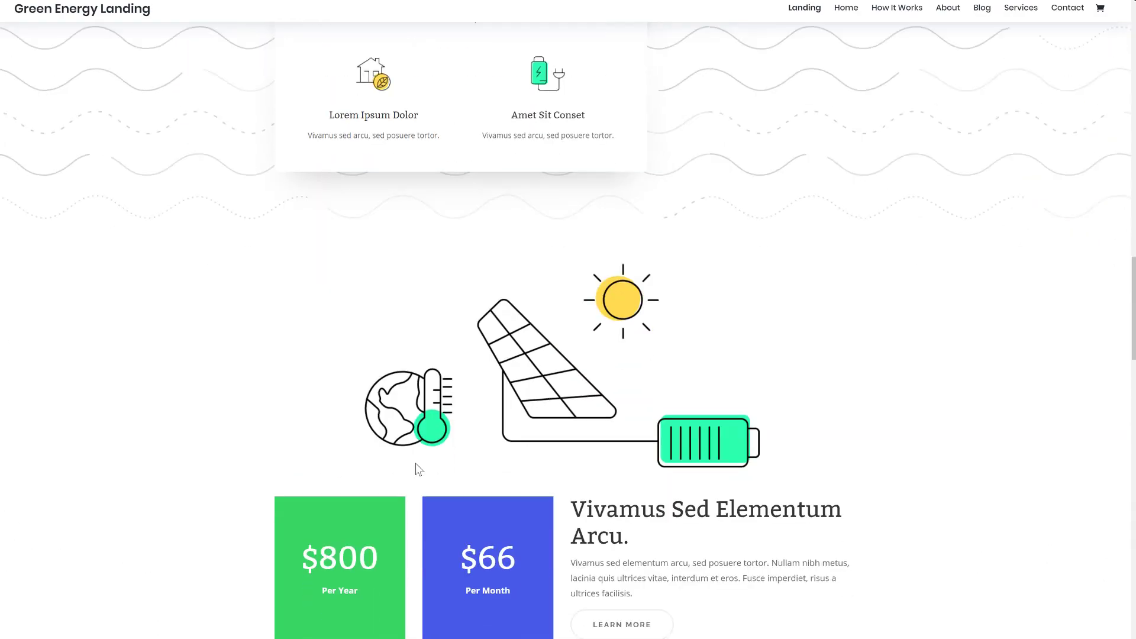
{"action": "scroll", "coordinate": [419, 470], "scroll_direction": "down", "scroll_amount": 15}
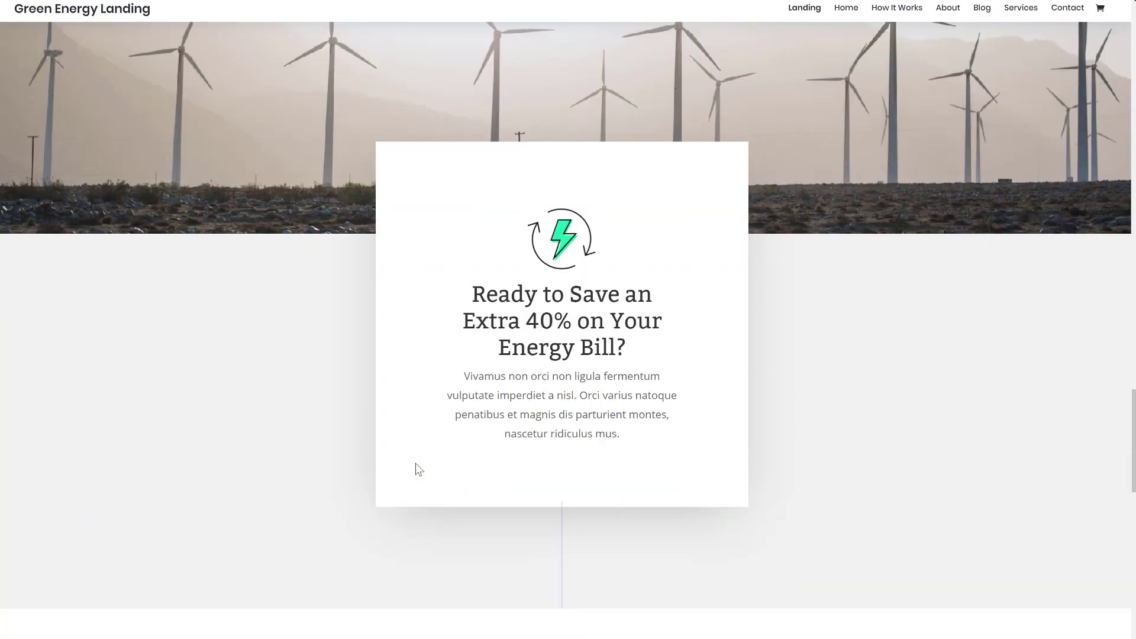
{"action": "scroll", "coordinate": [418, 470], "scroll_direction": "down", "scroll_amount": 3}
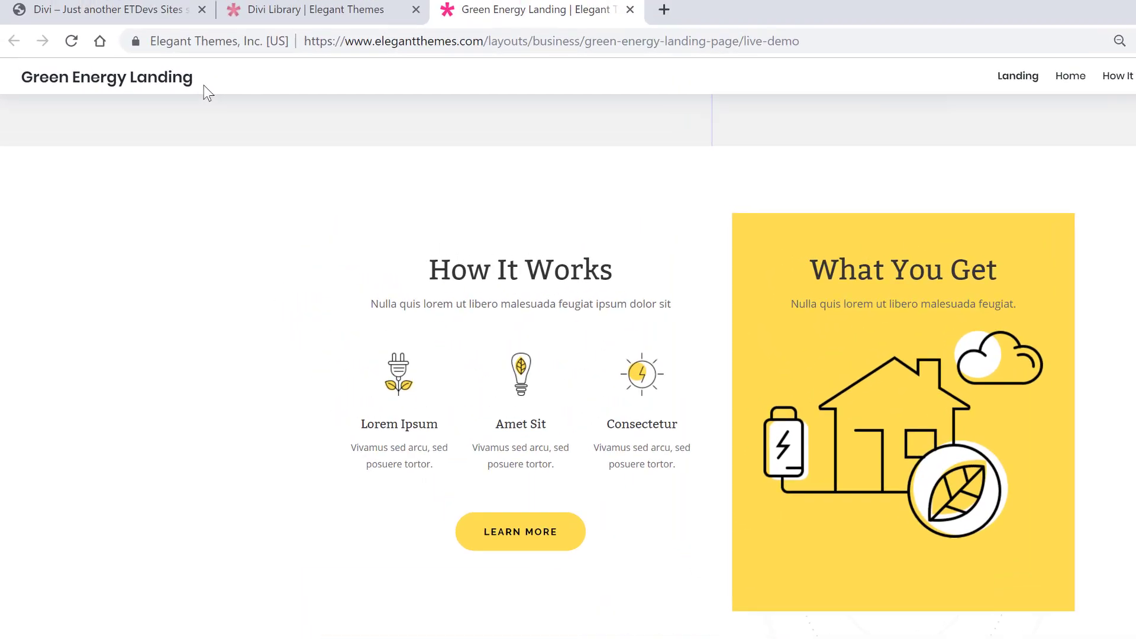
Switch to the Divi site's WordPress dashboard, add a new page titled Landing and publish it
{"action": "left_click", "coordinate": [122, 10]}
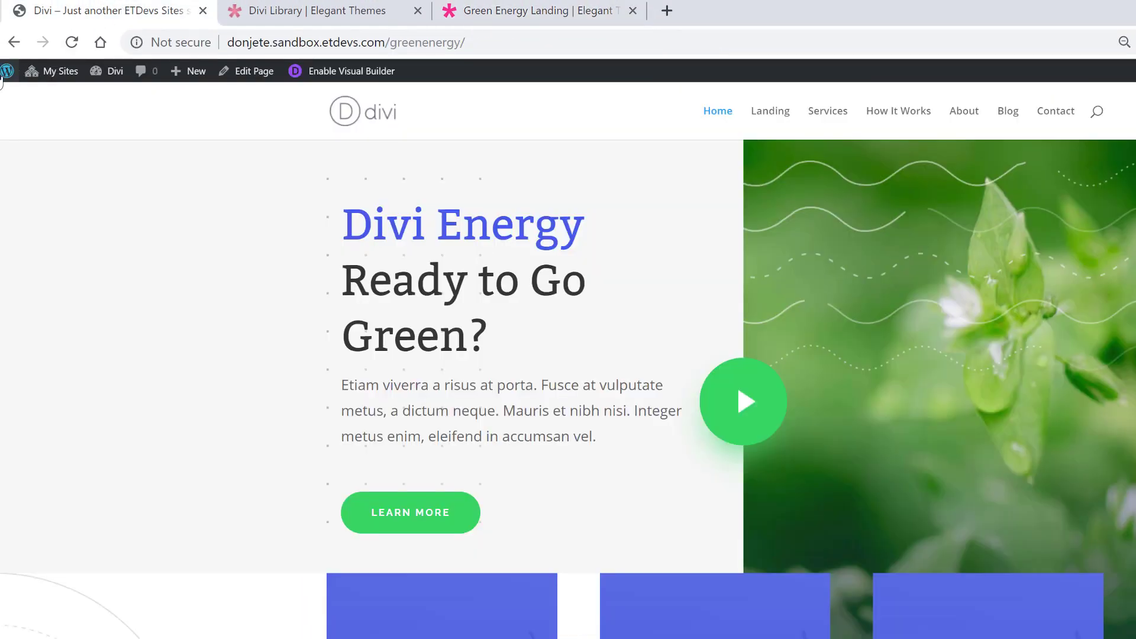
{"action": "left_click", "coordinate": [2, 75]}
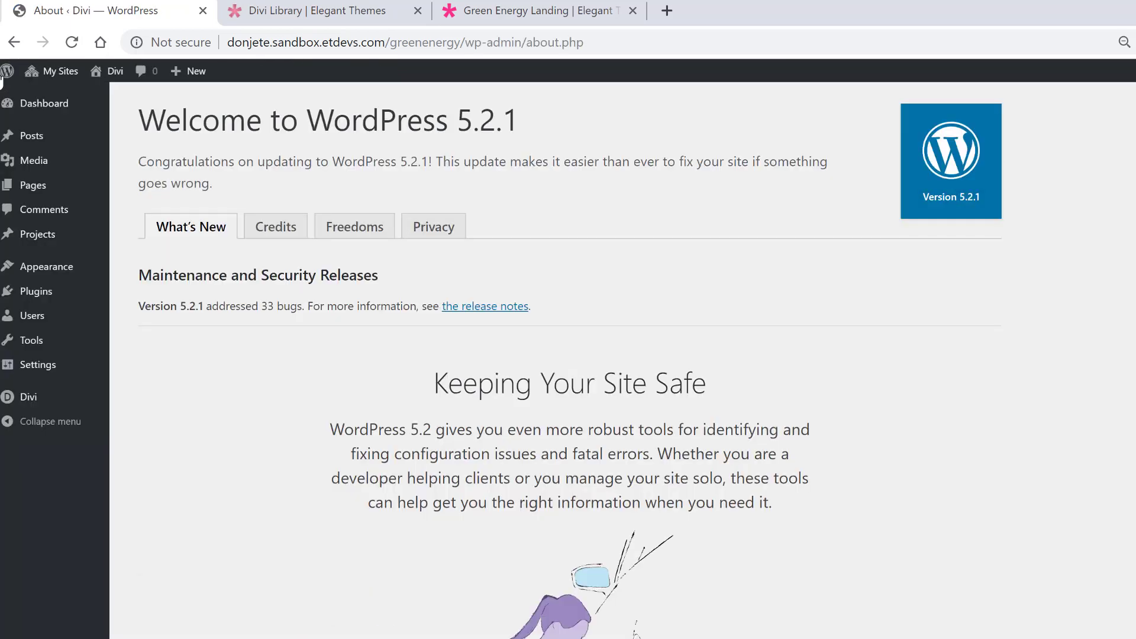
{"action": "mouse_move", "coordinate": [35, 185]}
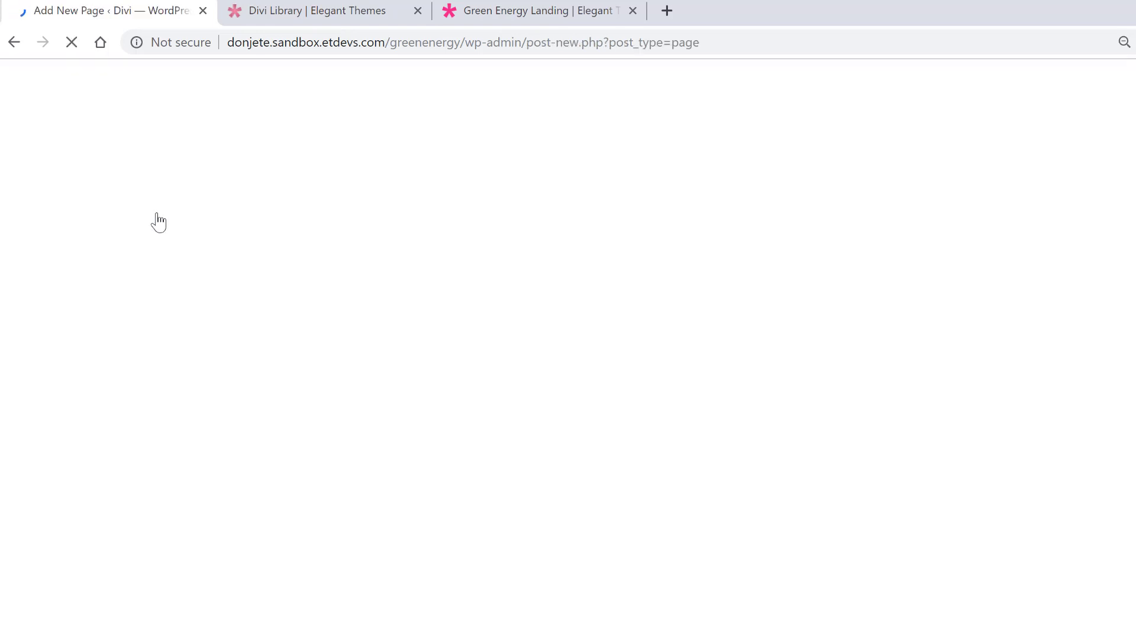
{"action": "type", "text": "Landing"}
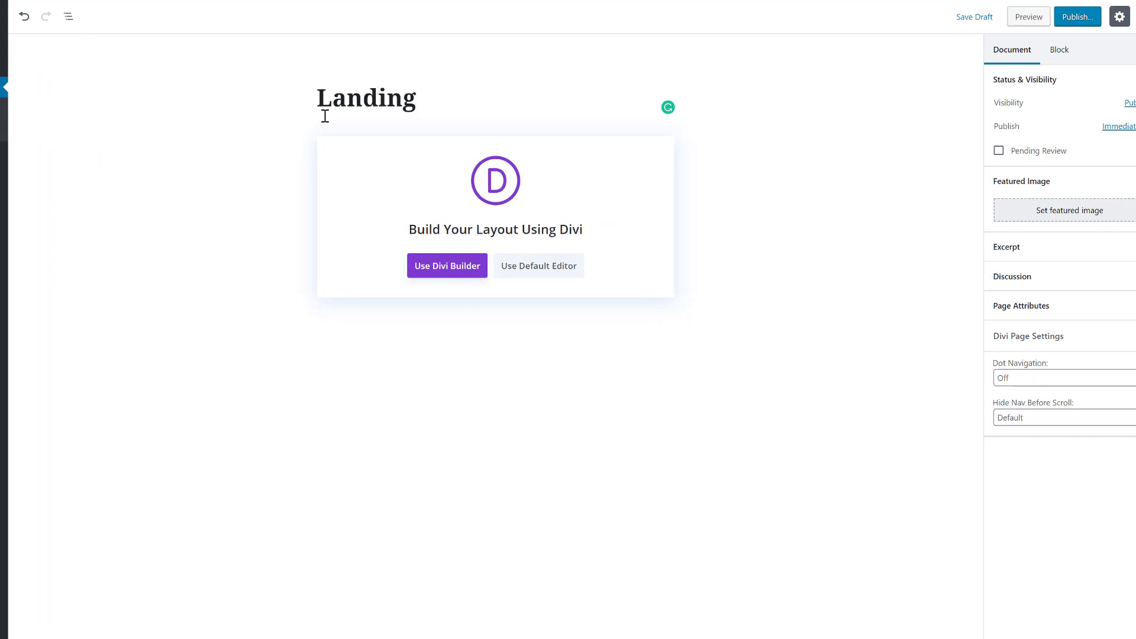
{"action": "left_click", "coordinate": [1077, 18]}
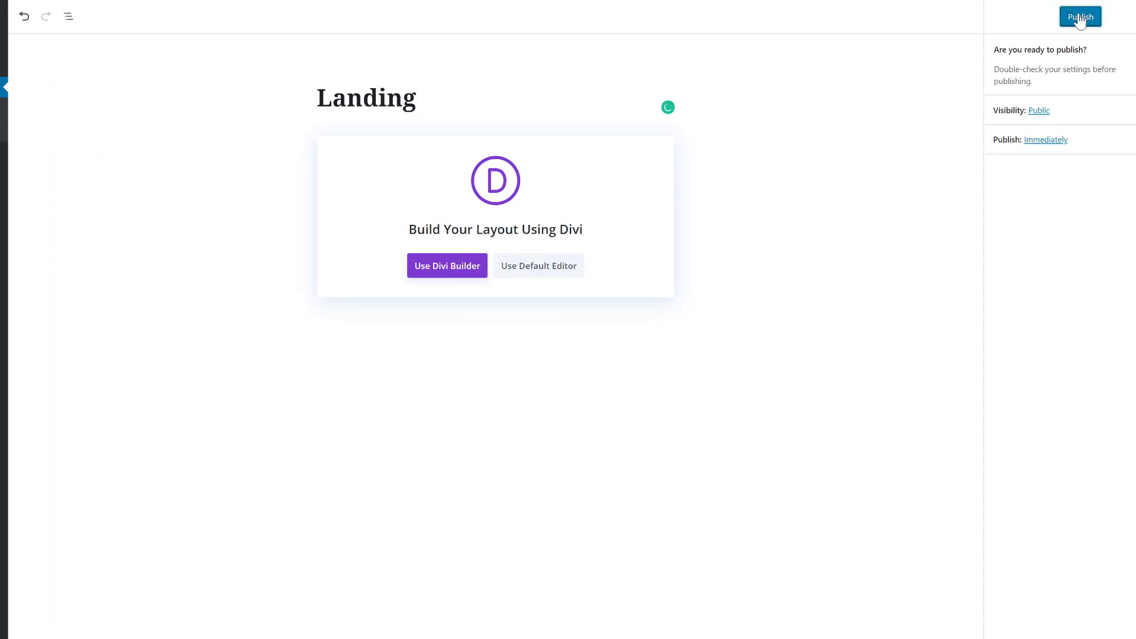
{"action": "left_click", "coordinate": [1080, 18]}
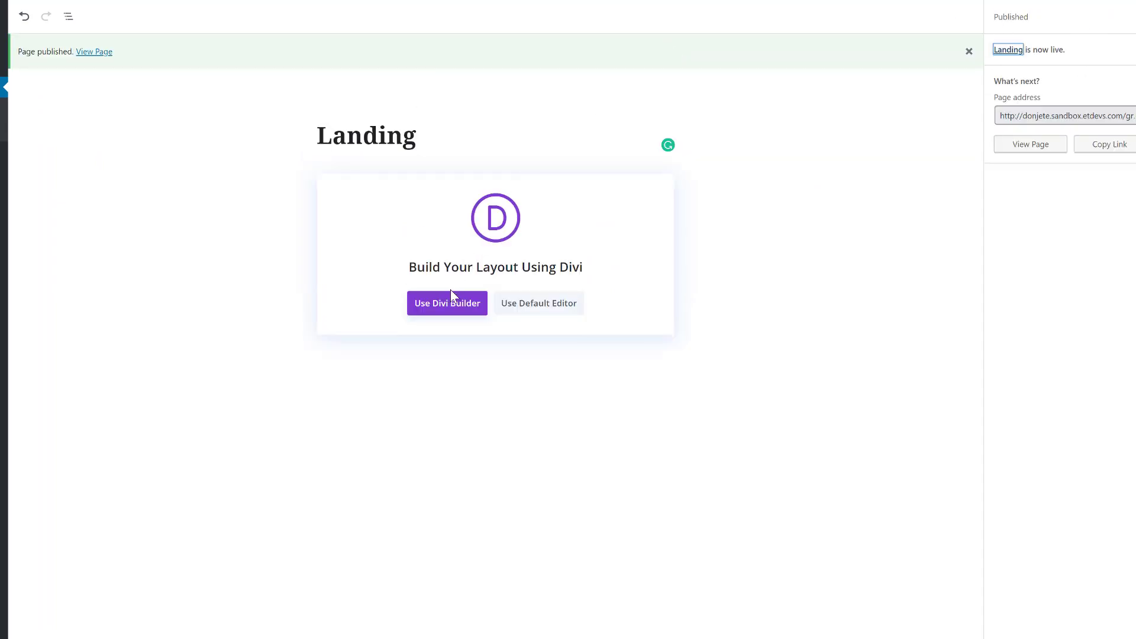
Start the Divi Builder on the Landing page and open the Green Energy pack from the premade layouts
{"action": "left_click", "coordinate": [447, 303]}
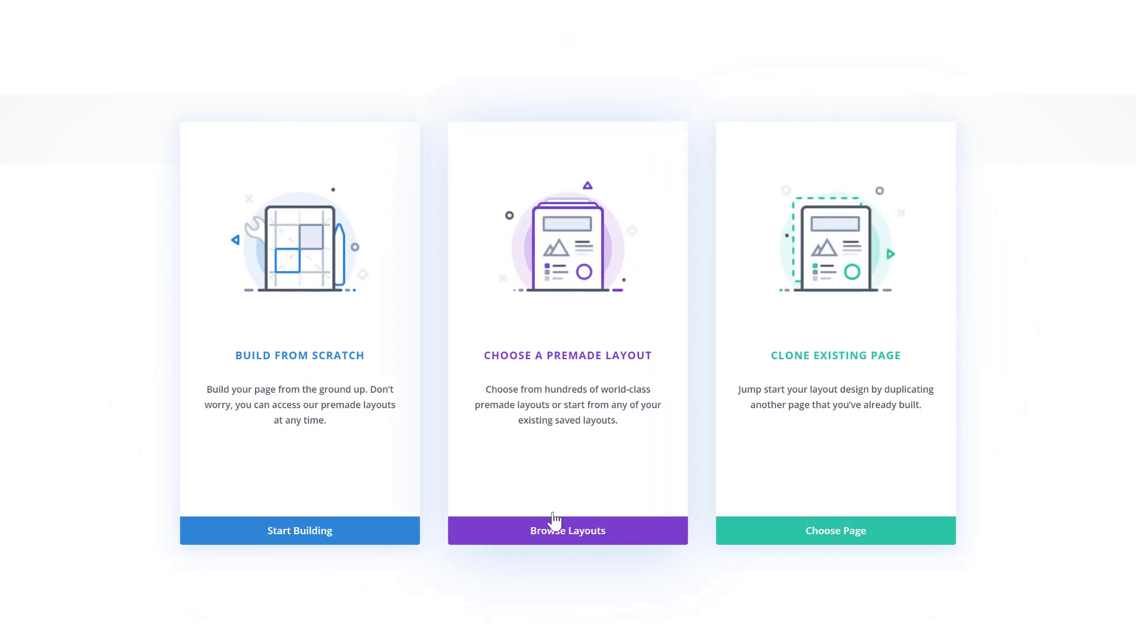
{"action": "left_click", "coordinate": [549, 542]}
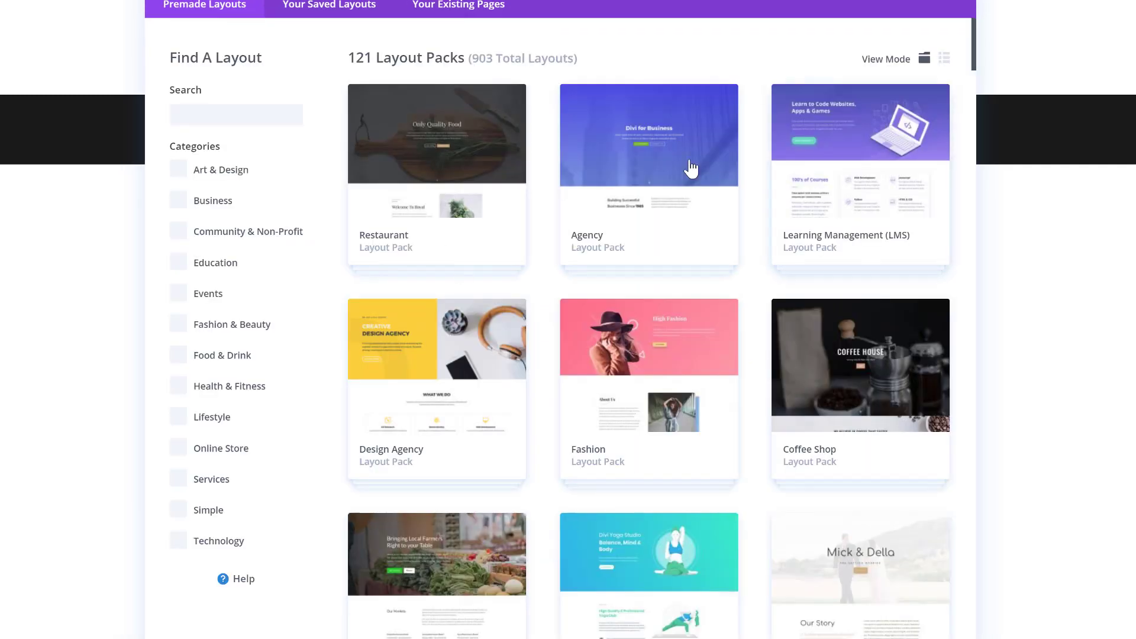
{"action": "scroll", "coordinate": [494, 438], "scroll_direction": "down", "scroll_amount": 20}
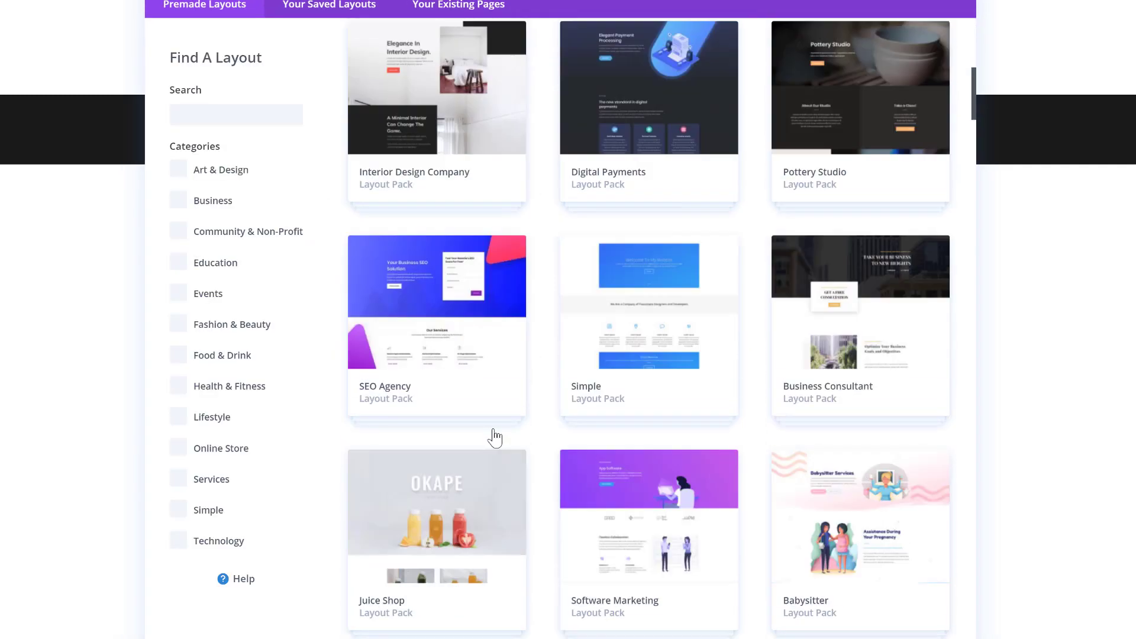
{"action": "scroll", "coordinate": [494, 438], "scroll_direction": "down", "scroll_amount": 15}
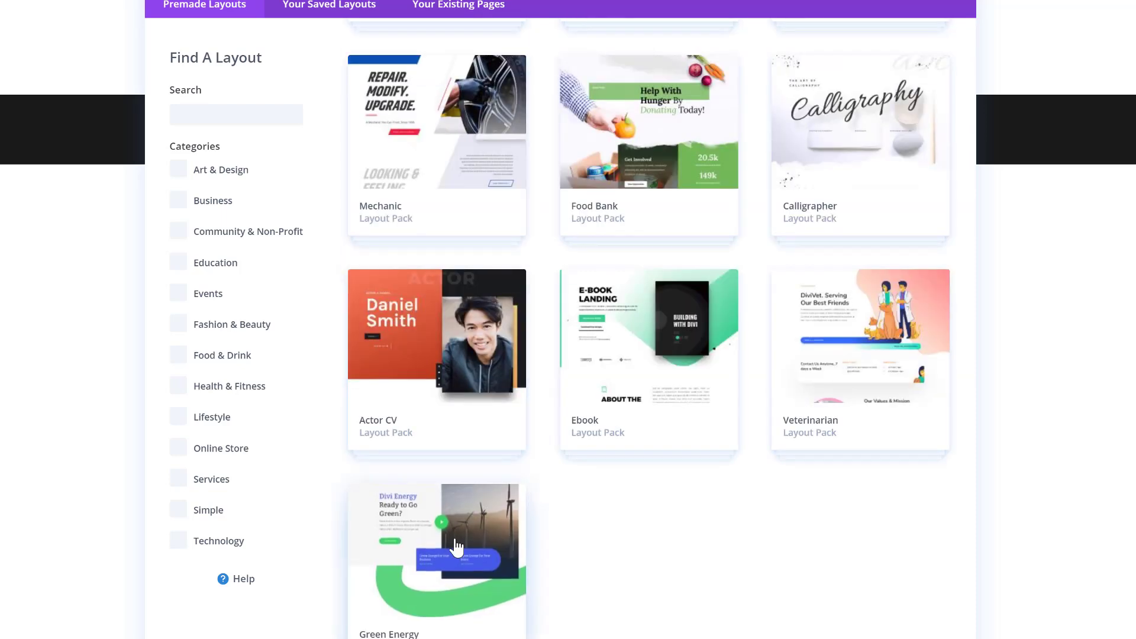
{"action": "left_click", "coordinate": [457, 547]}
Preview the pack's Home, Contact and Blog layouts, and load its Landing layout onto the page
{"action": "left_click", "coordinate": [893, 266]}
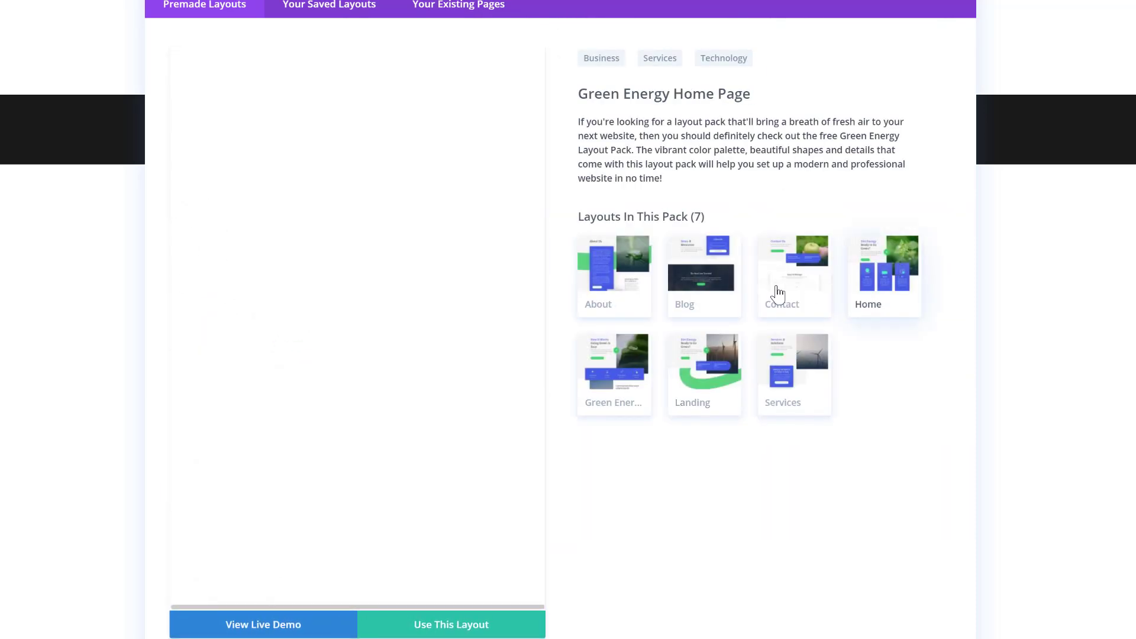
{"action": "left_click", "coordinate": [775, 293]}
{"action": "left_click", "coordinate": [704, 278]}
{"action": "left_click", "coordinate": [716, 365]}
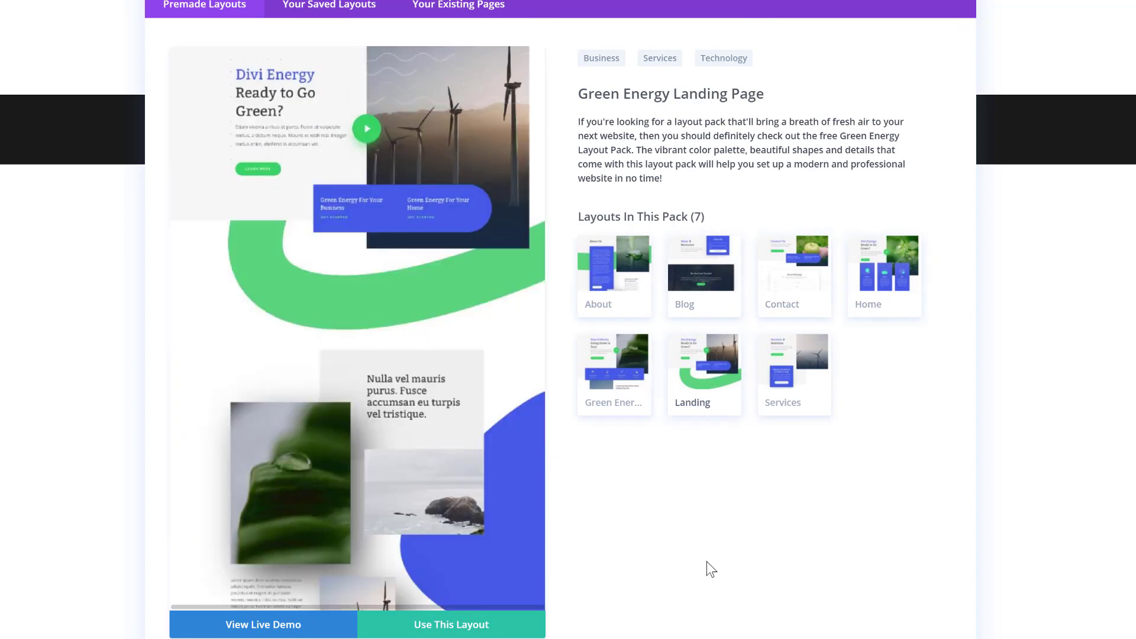
{"action": "left_click", "coordinate": [492, 628]}
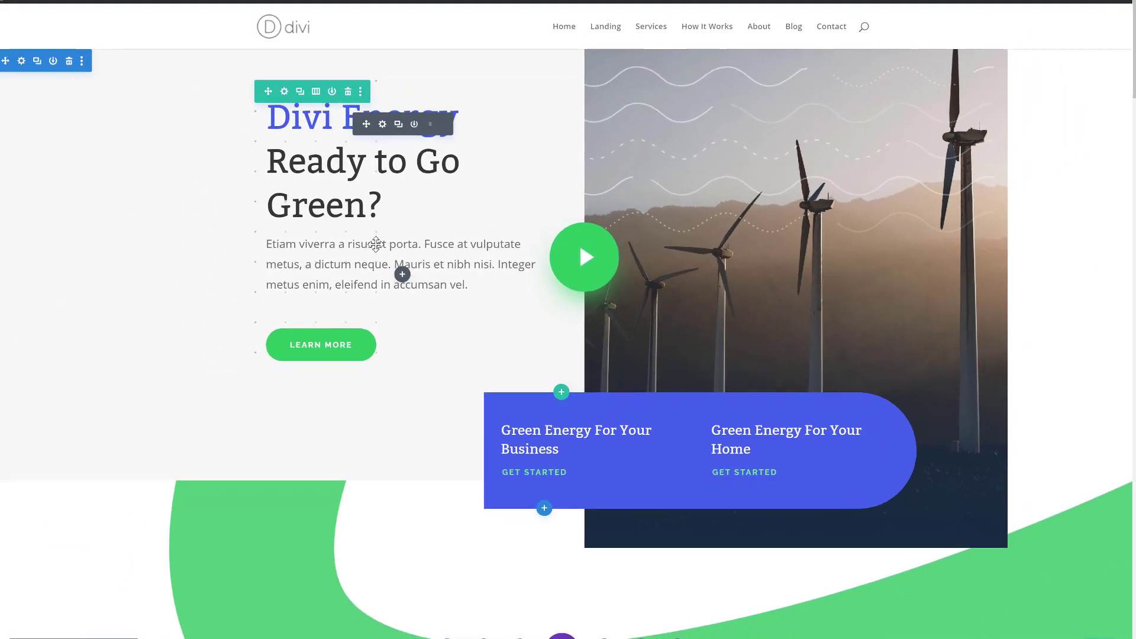
Examine the sections of the loaded landing layout, including the text settings of the "Ready to Save an Extra 40%" module
{"action": "scroll", "coordinate": [574, 288], "scroll_direction": "down", "scroll_amount": 10}
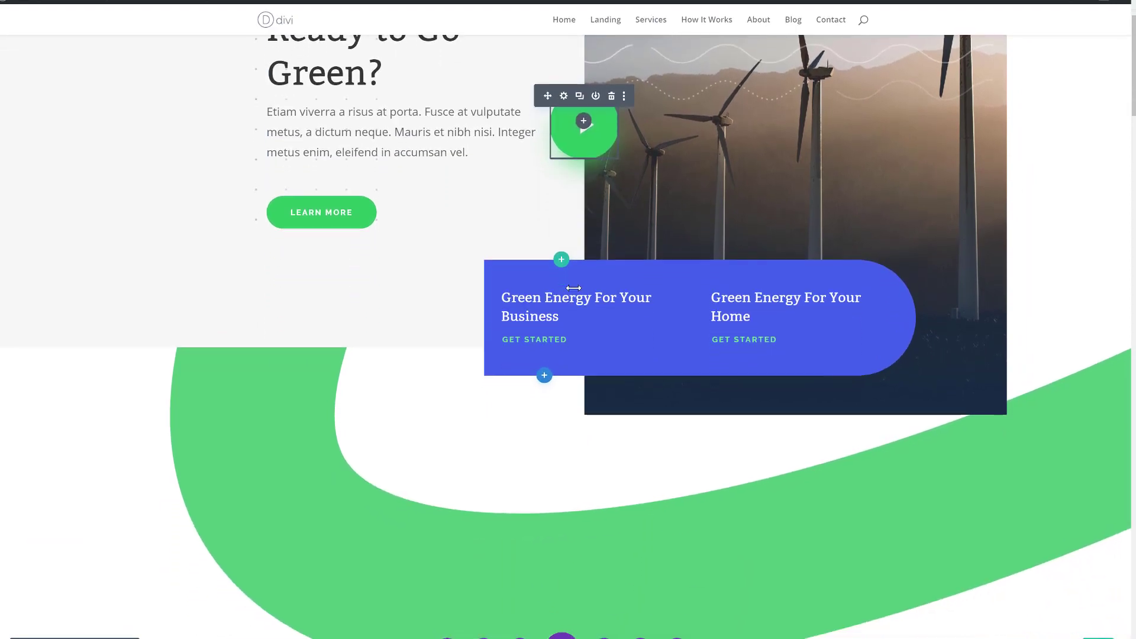
{"action": "scroll", "coordinate": [573, 288], "scroll_direction": "down", "scroll_amount": 15}
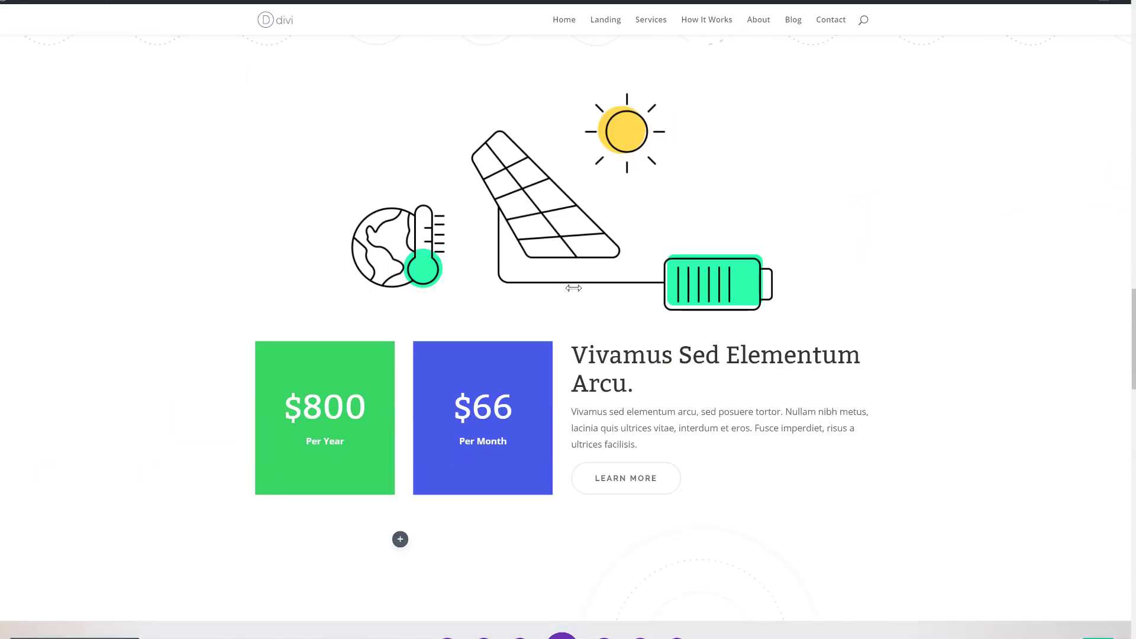
{"action": "scroll", "coordinate": [573, 288], "scroll_direction": "down", "scroll_amount": 10}
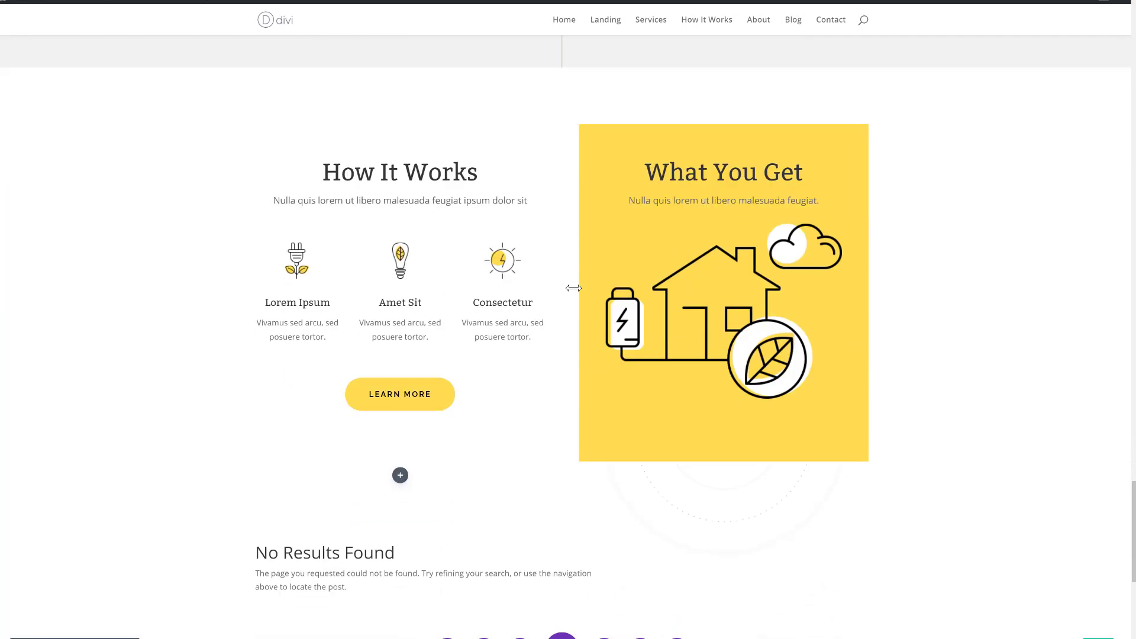
{"action": "scroll", "coordinate": [573, 288], "scroll_direction": "up", "scroll_amount": 8}
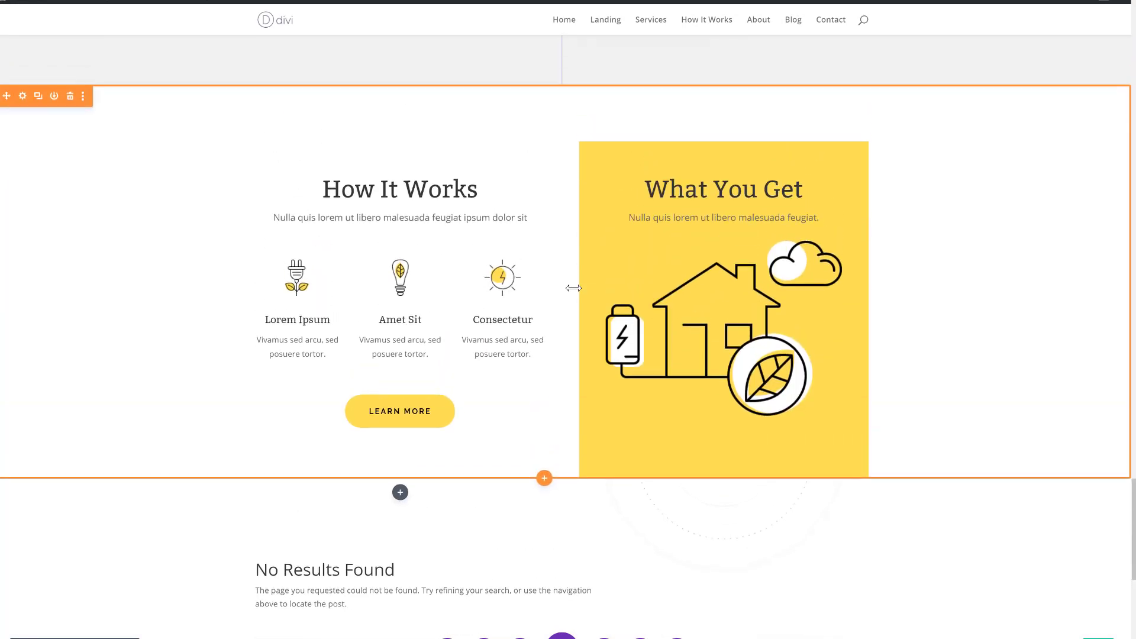
{"action": "scroll", "coordinate": [573, 288], "scroll_direction": "up", "scroll_amount": 2}
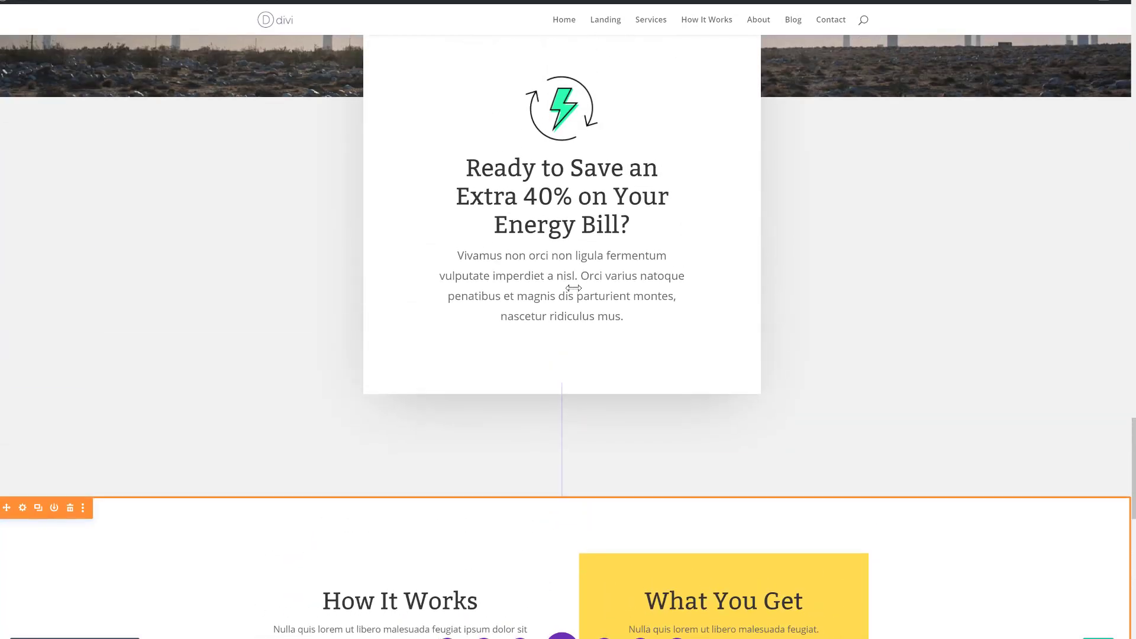
{"action": "left_click", "coordinate": [540, 184]}
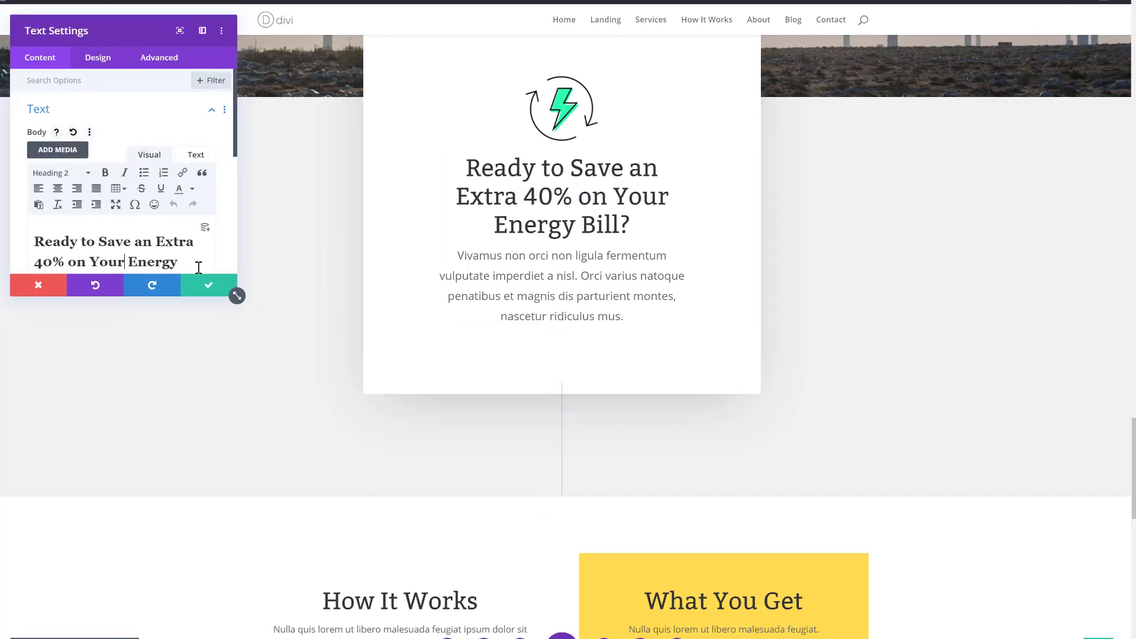
{"action": "left_click", "coordinate": [206, 288]}
{"action": "scroll", "coordinate": [287, 270], "scroll_direction": "up", "scroll_amount": 5}
{"action": "scroll", "coordinate": [287, 267], "scroll_direction": "down", "scroll_amount": 15}
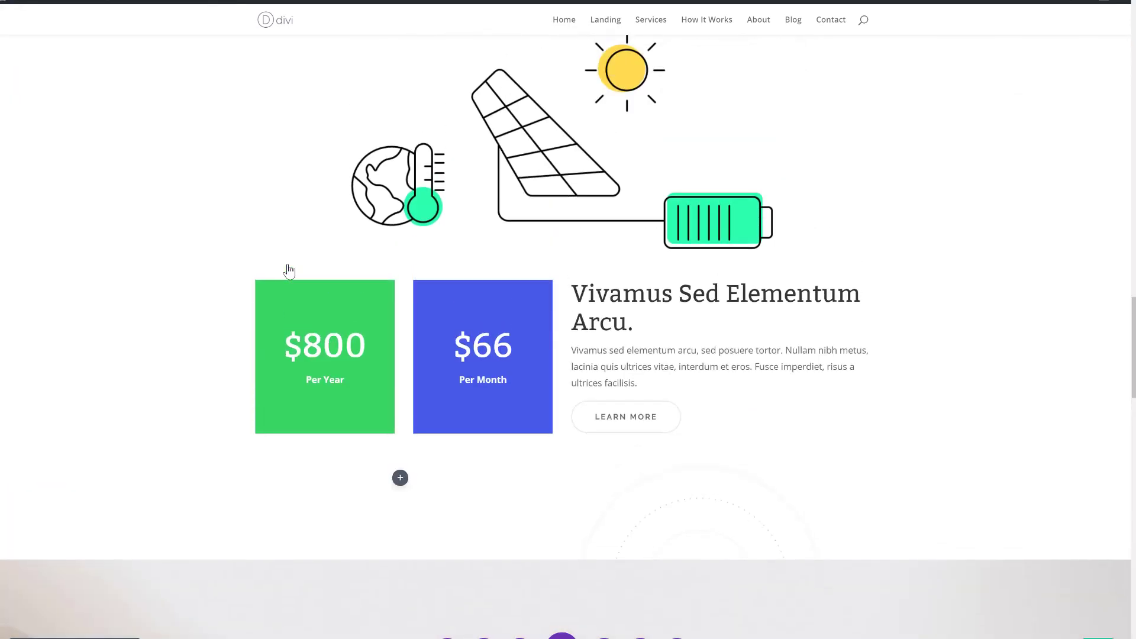
{"action": "scroll", "coordinate": [288, 271], "scroll_direction": "up", "scroll_amount": 10}
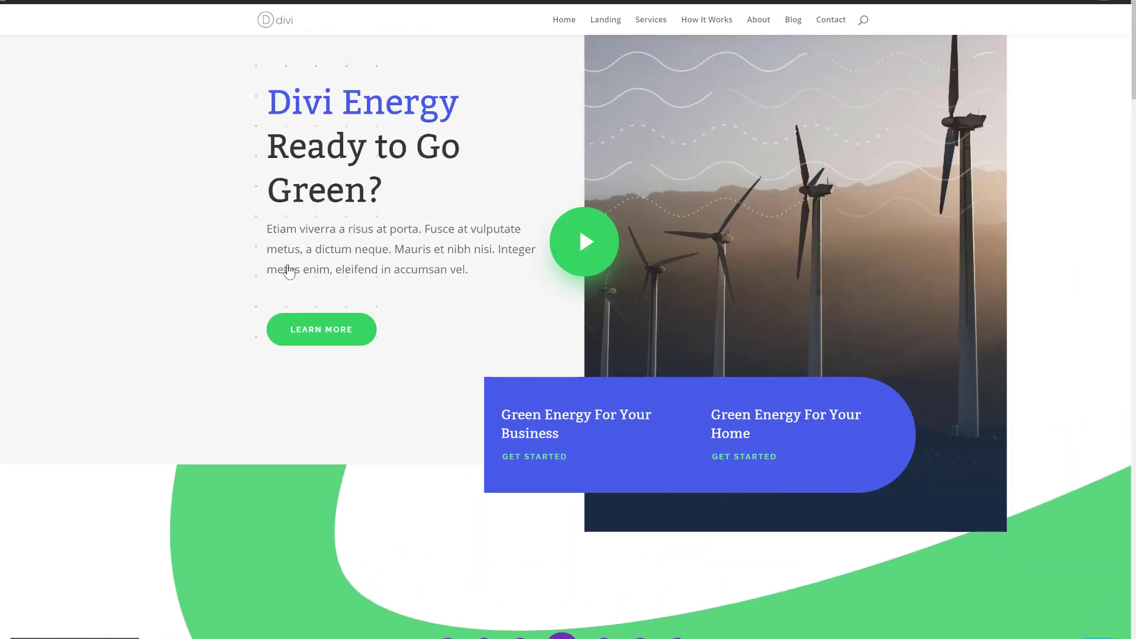
Open the text settings of the "Divi Energy Ready to Go Green?" module in an enlarged window and show its heading text design options
{"action": "mouse_move", "coordinate": [289, 271]}
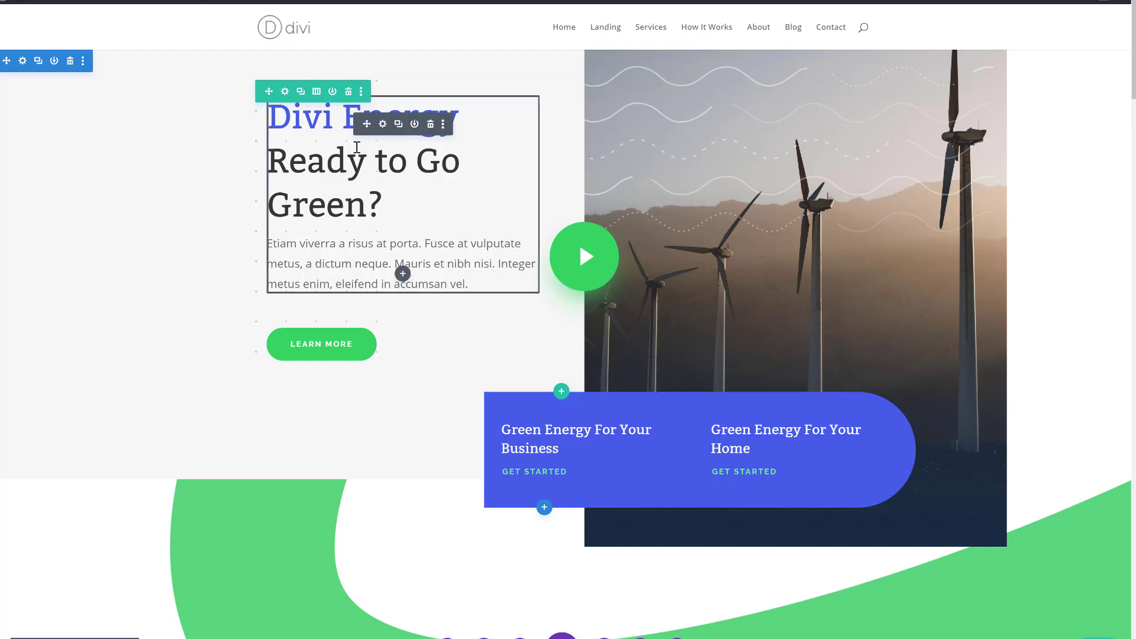
{"action": "left_click", "coordinate": [383, 125]}
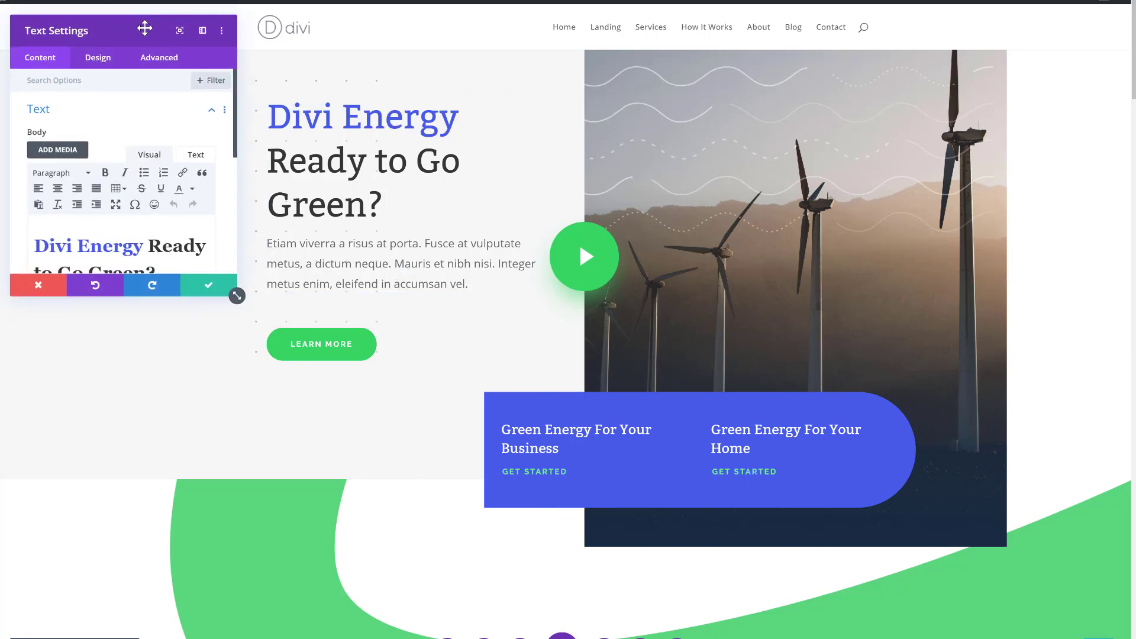
{"action": "left_click_drag", "start_coordinate": [144, 29], "coordinate": [479, 84]}
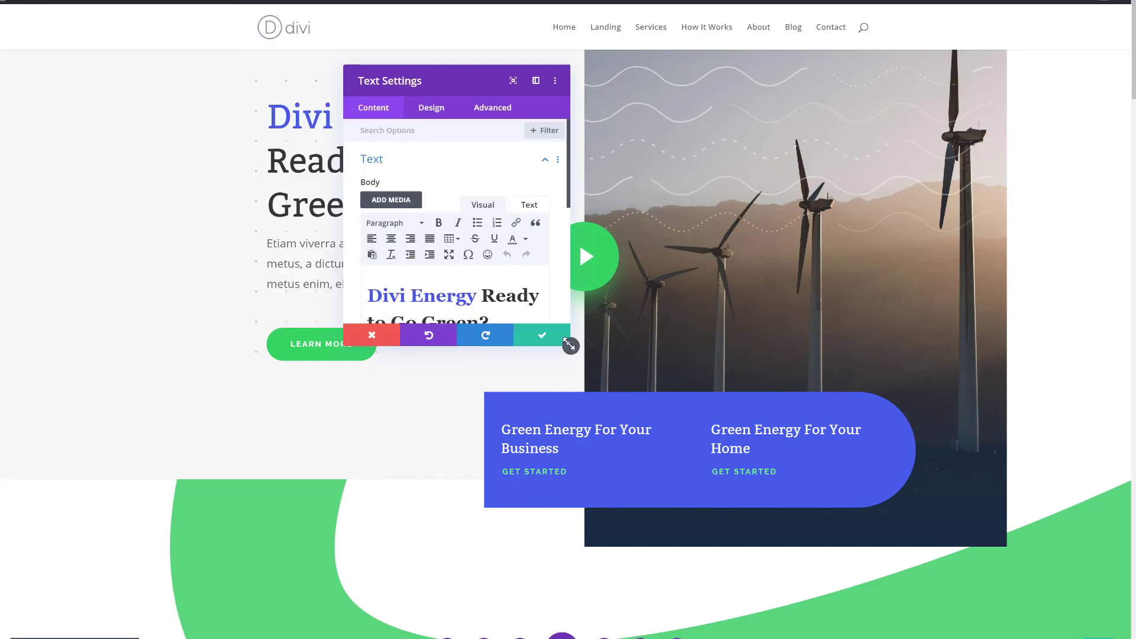
{"action": "left_click_drag", "start_coordinate": [569, 345], "coordinate": [688, 461]}
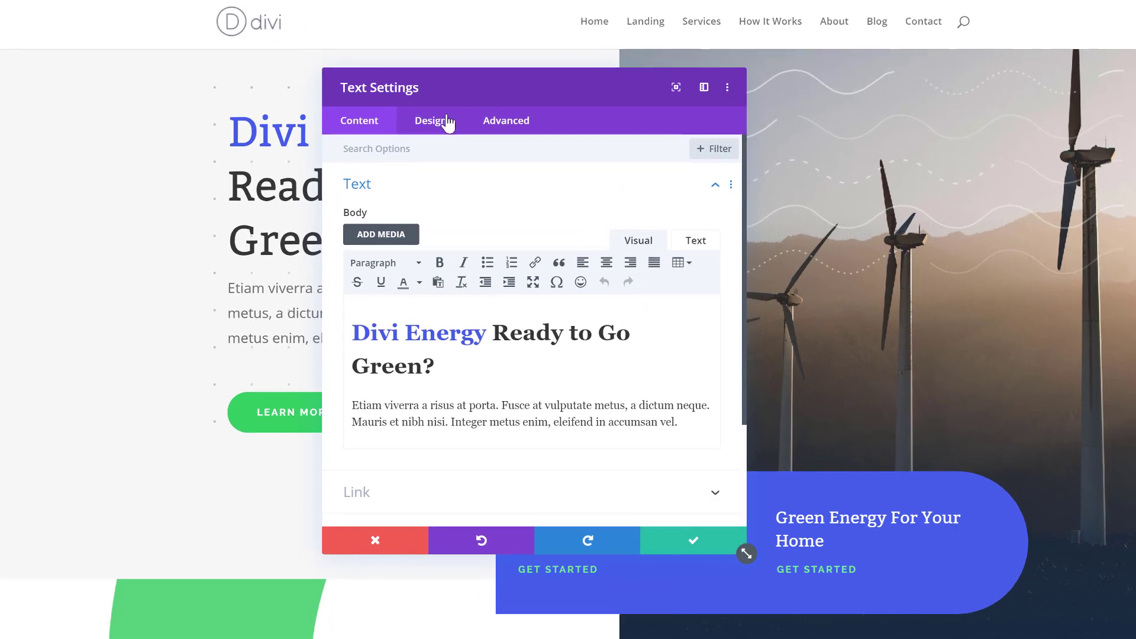
{"action": "left_click", "coordinate": [448, 122]}
{"action": "left_click", "coordinate": [425, 229]}
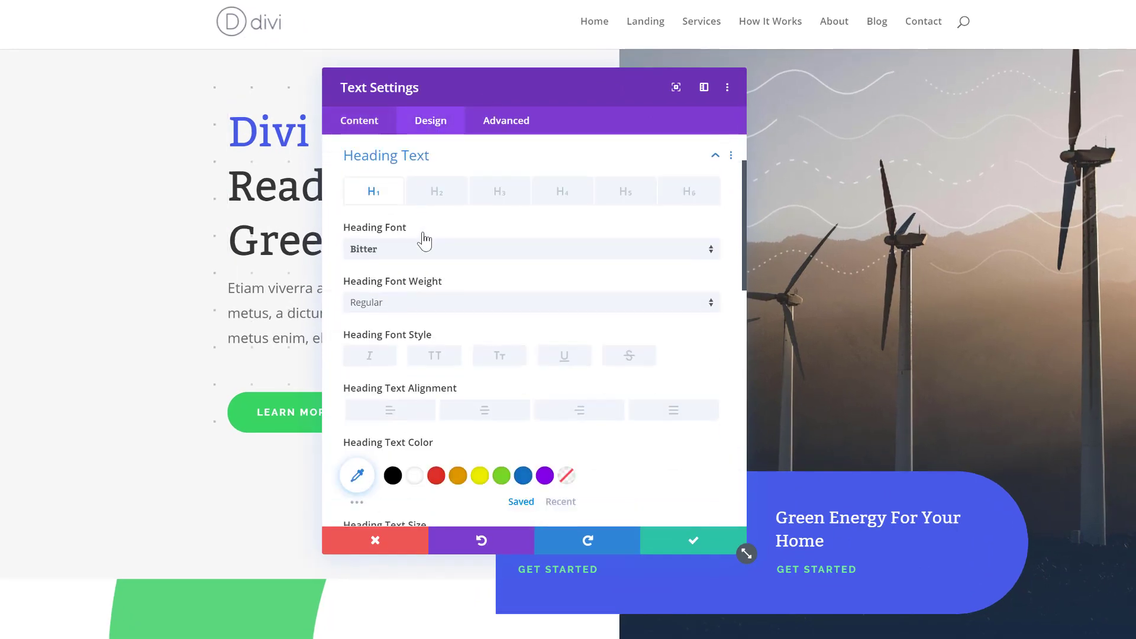
{"action": "mouse_move", "coordinate": [406, 235]}
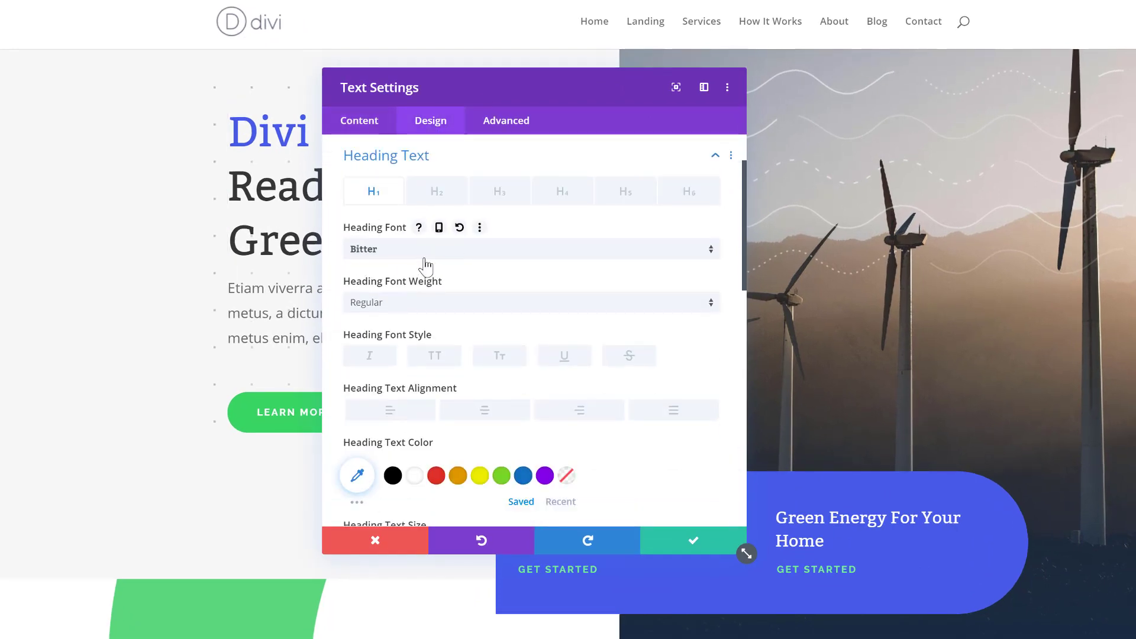
Find and replace the heading font Bitter with Arial within this page, across every option type, and save the module settings
{"action": "right_click", "coordinate": [519, 227]}
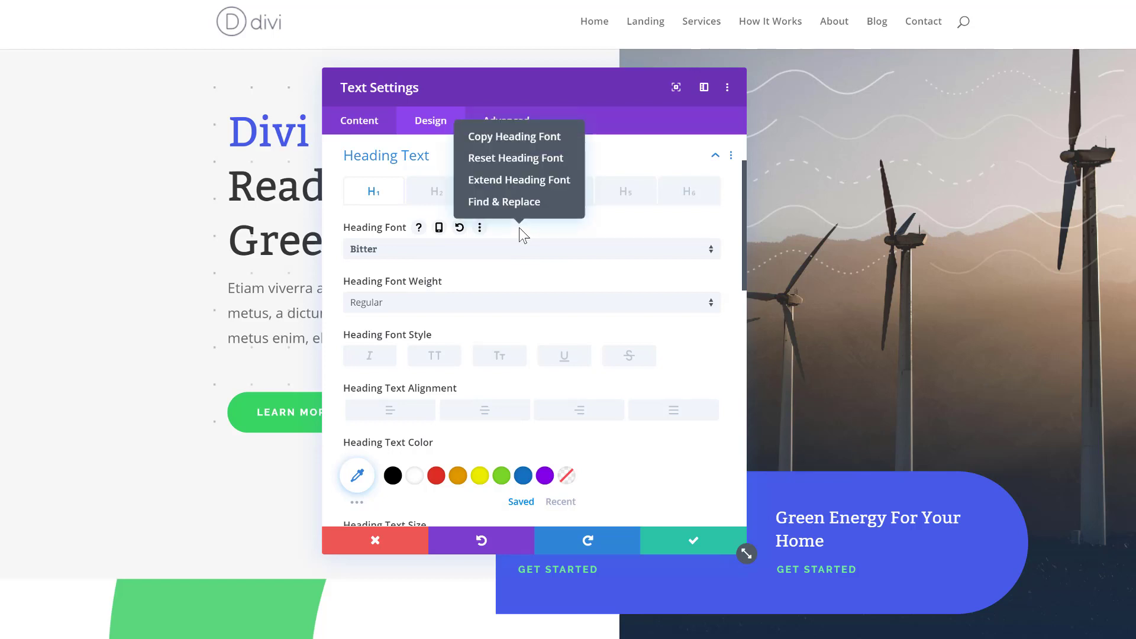
{"action": "left_click", "coordinate": [524, 207]}
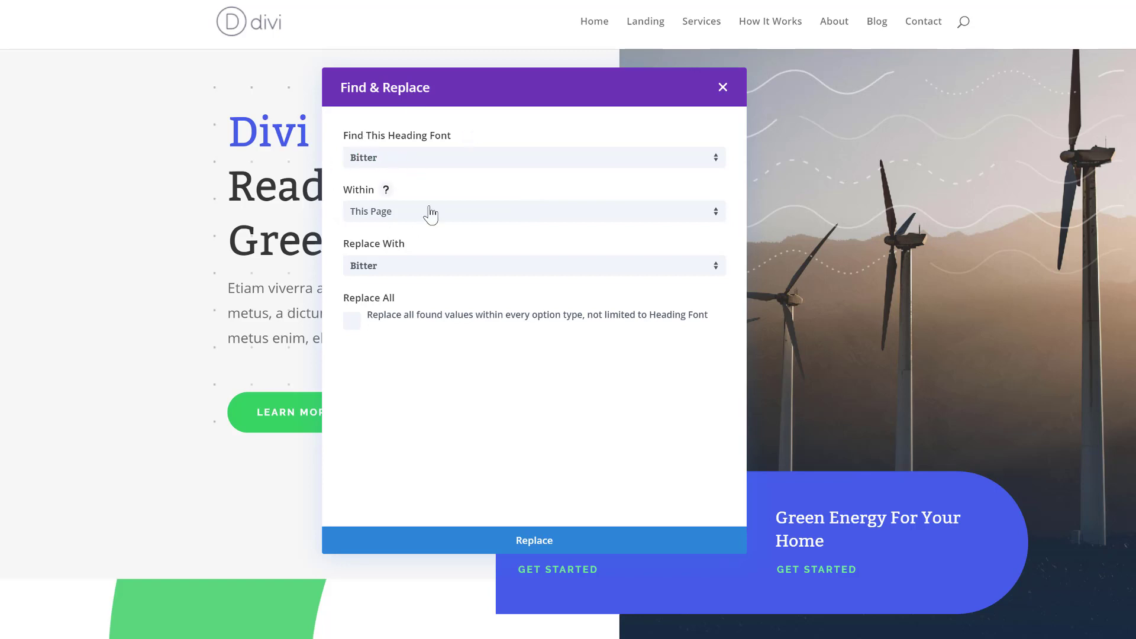
{"action": "left_click", "coordinate": [425, 281]}
{"action": "left_click", "coordinate": [419, 325]}
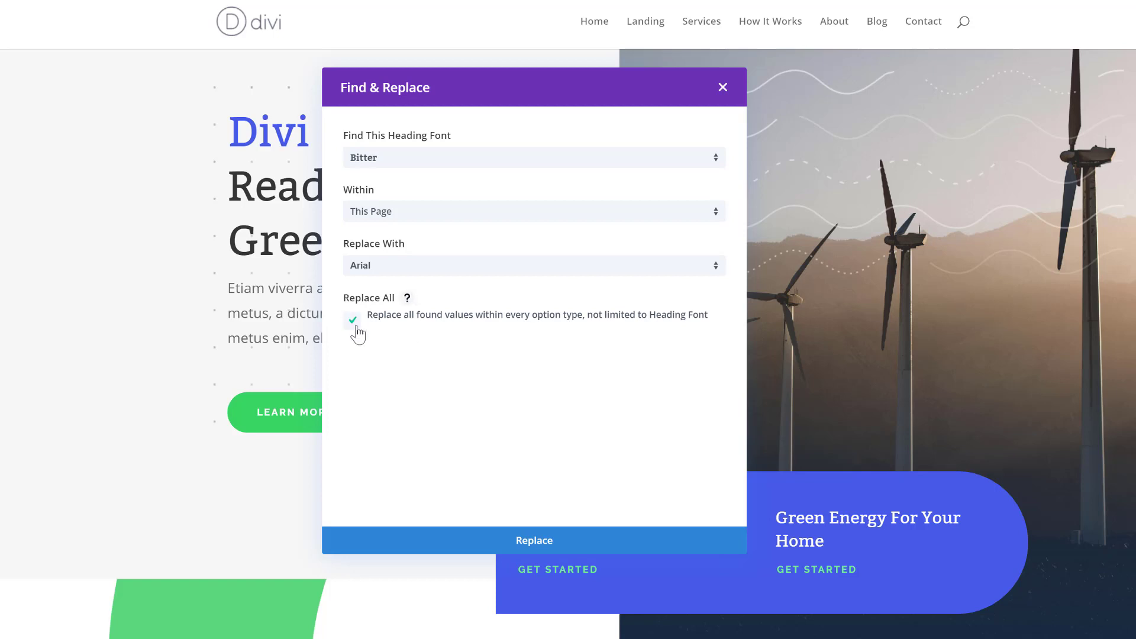
{"action": "left_click", "coordinate": [503, 548]}
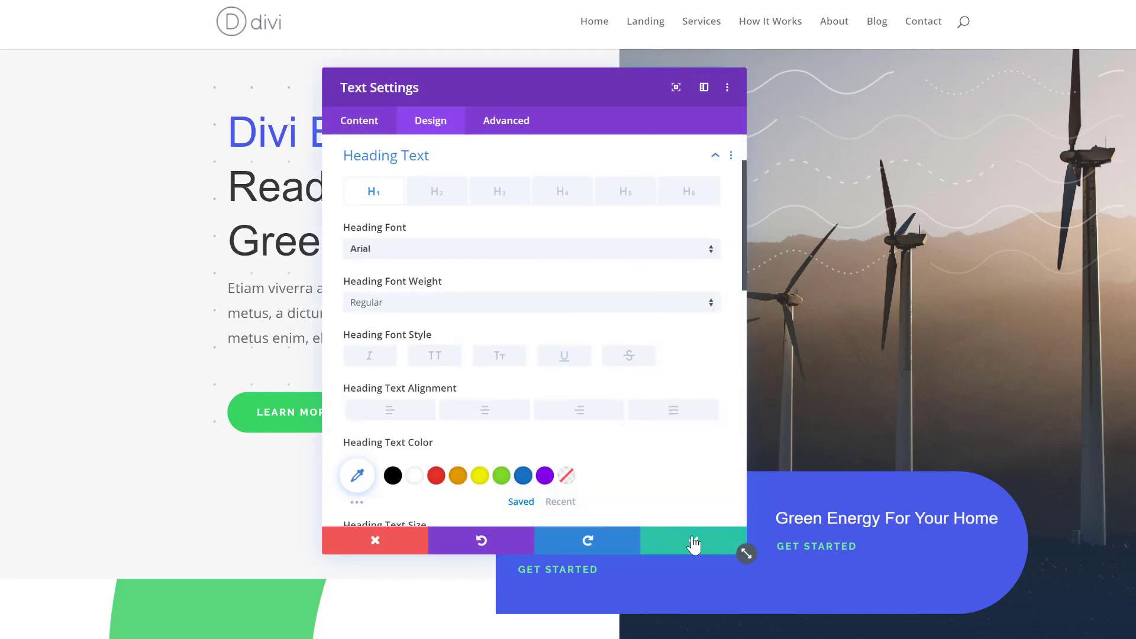
{"action": "left_click", "coordinate": [693, 544]}
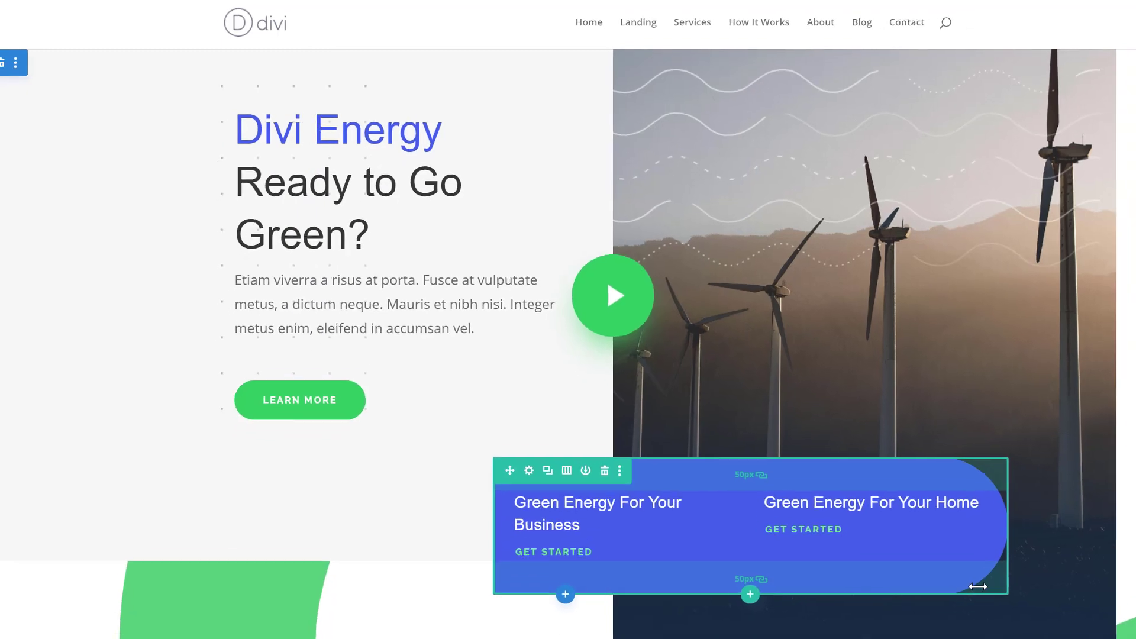
Examine the headings in the sections further down the landing page to check the replaced font
{"action": "scroll", "coordinate": [891, 501], "scroll_direction": "down", "scroll_amount": 10}
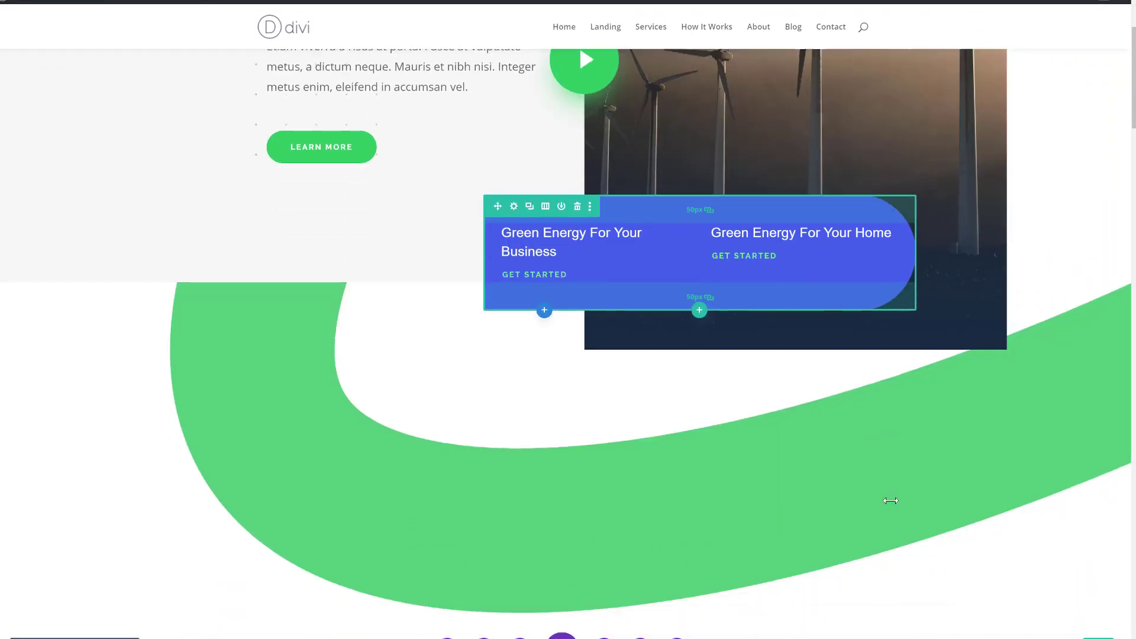
{"action": "scroll", "coordinate": [891, 501], "scroll_direction": "down", "scroll_amount": 8}
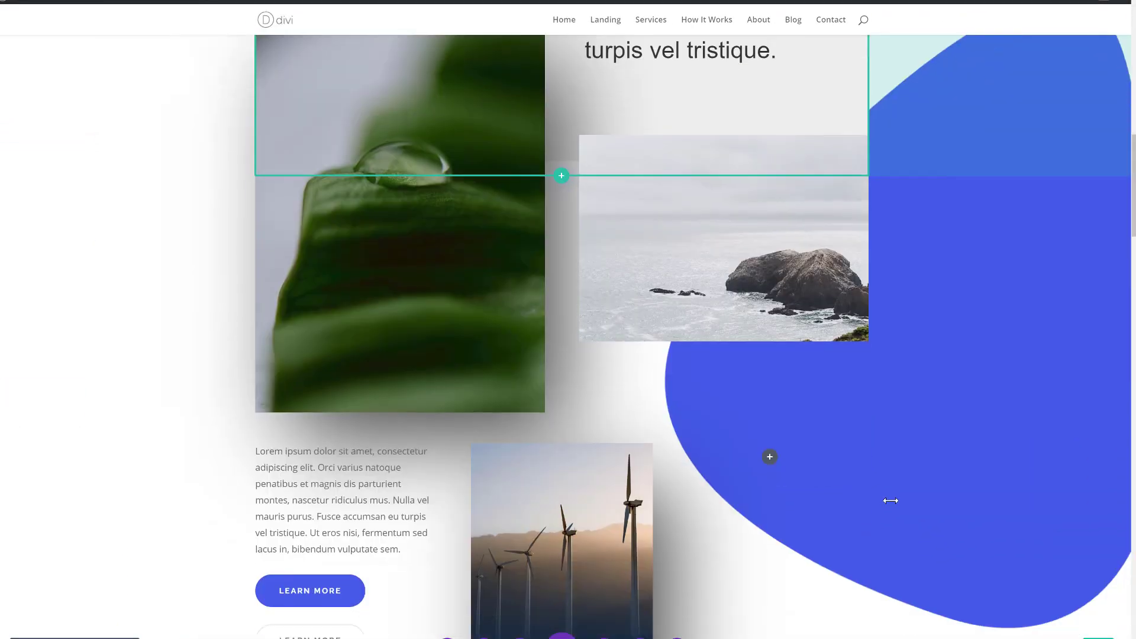
{"action": "scroll", "coordinate": [891, 500], "scroll_direction": "down", "scroll_amount": 3}
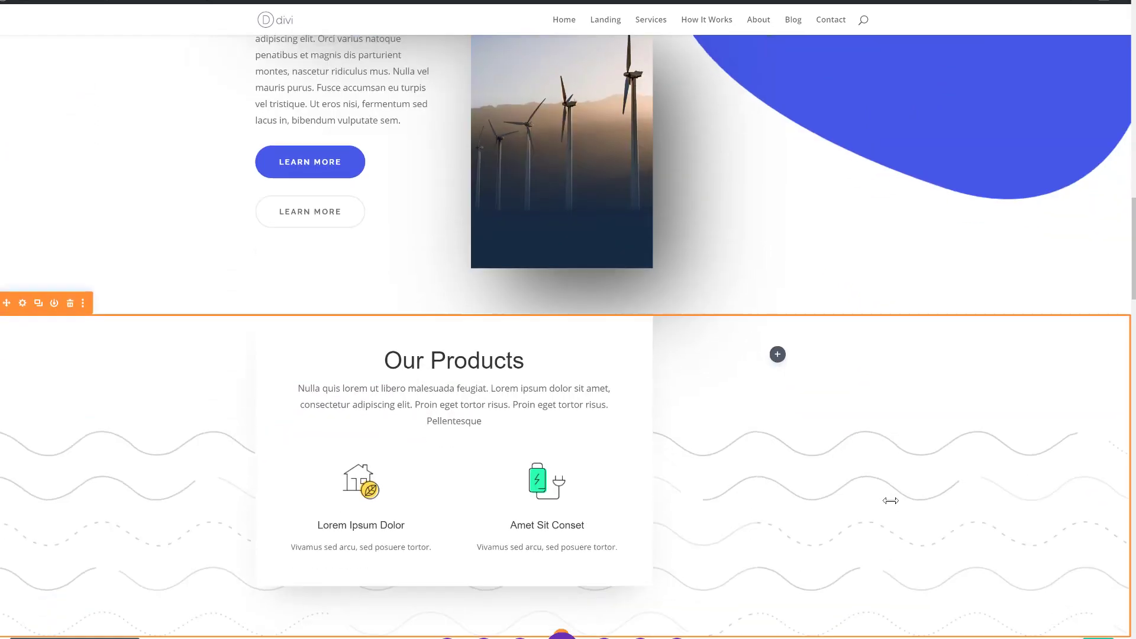
{"action": "scroll", "coordinate": [890, 501], "scroll_direction": "down", "scroll_amount": 3}
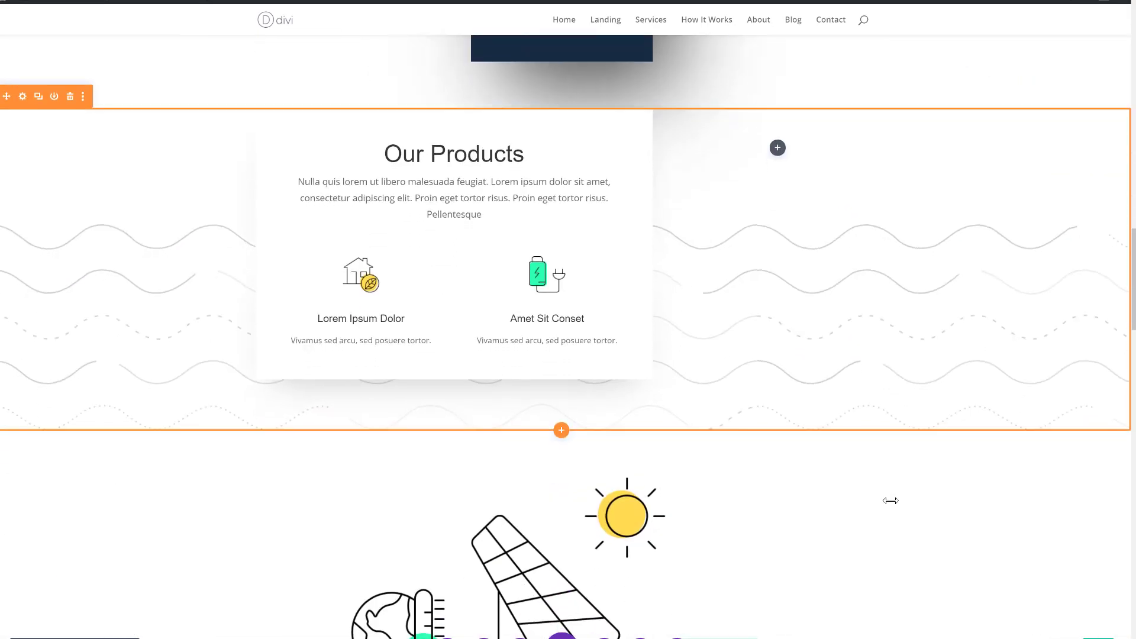
{"action": "scroll", "coordinate": [890, 501], "scroll_direction": "down", "scroll_amount": 8}
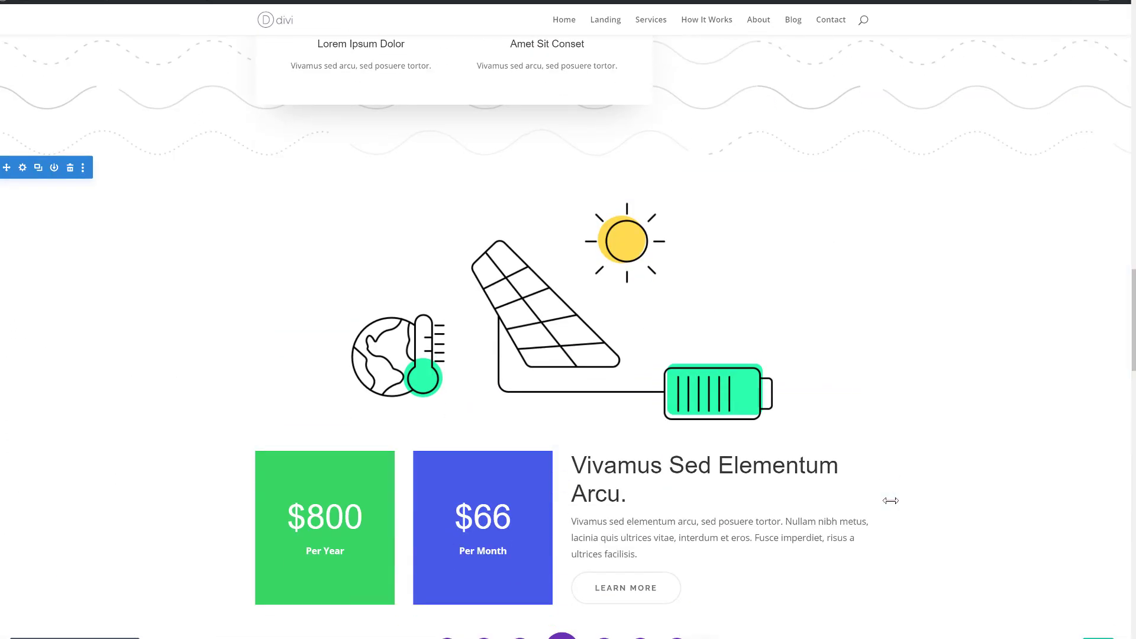
{"action": "scroll", "coordinate": [890, 501], "scroll_direction": "down", "scroll_amount": 6}
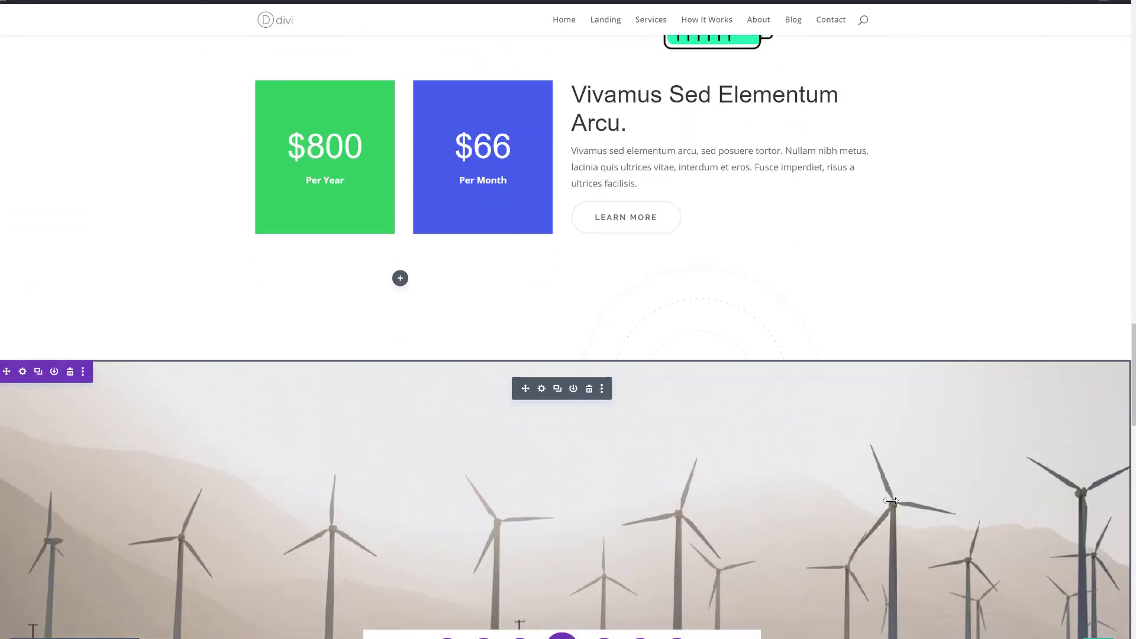